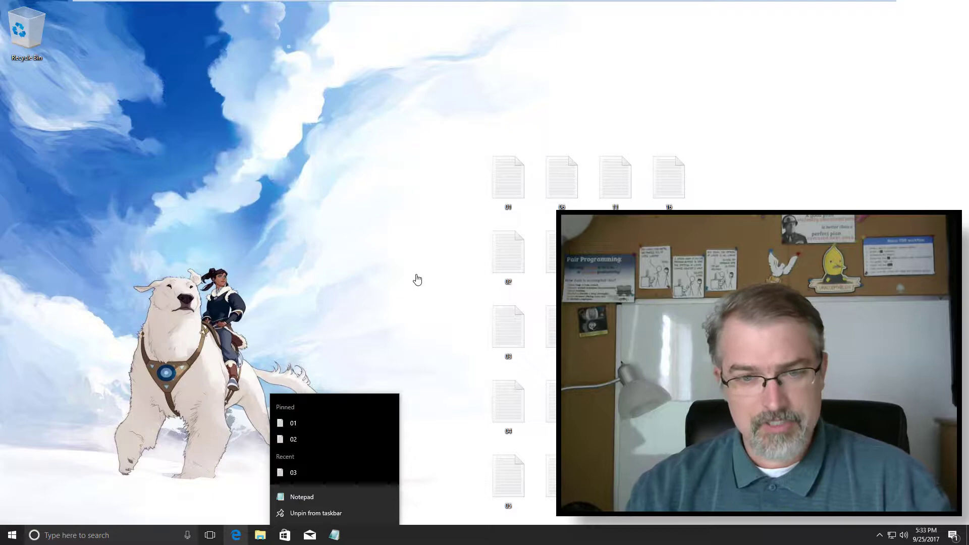
Step: Check which files Notepad's taskbar jump list currently shows, then dismiss it
click(413, 306)
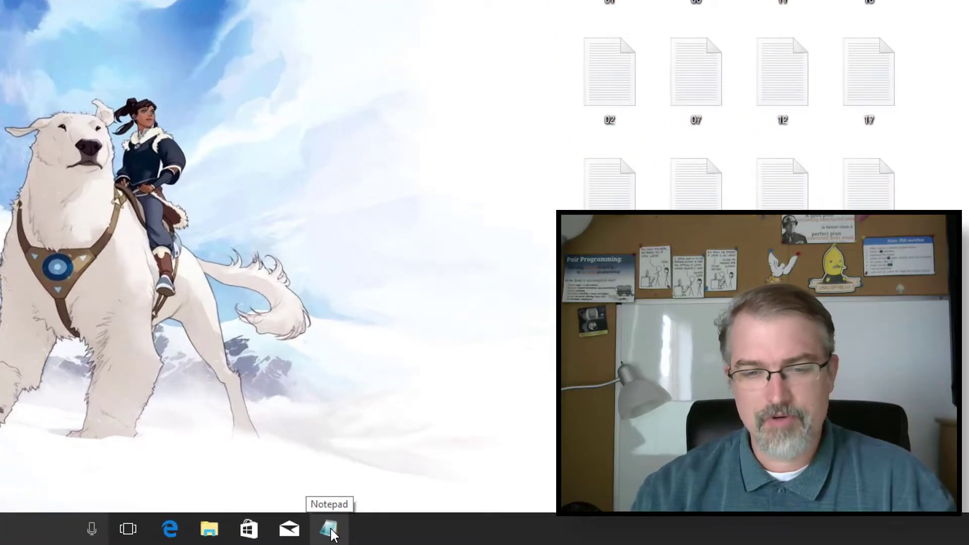
right_click(331, 530)
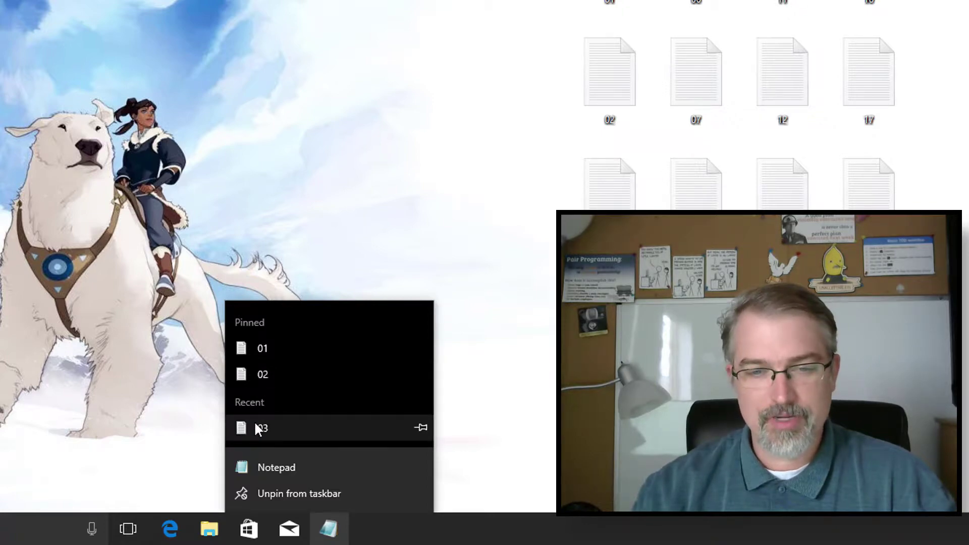
click(434, 169)
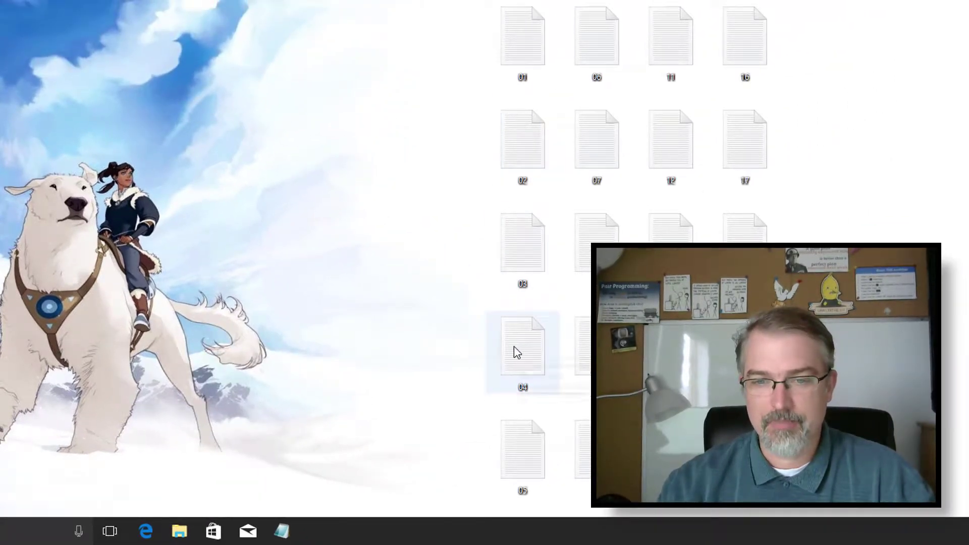
Step: Open file 04 in Notepad and pin recent files 03 and 04 to Notepad's jump list
double_click(514, 346)
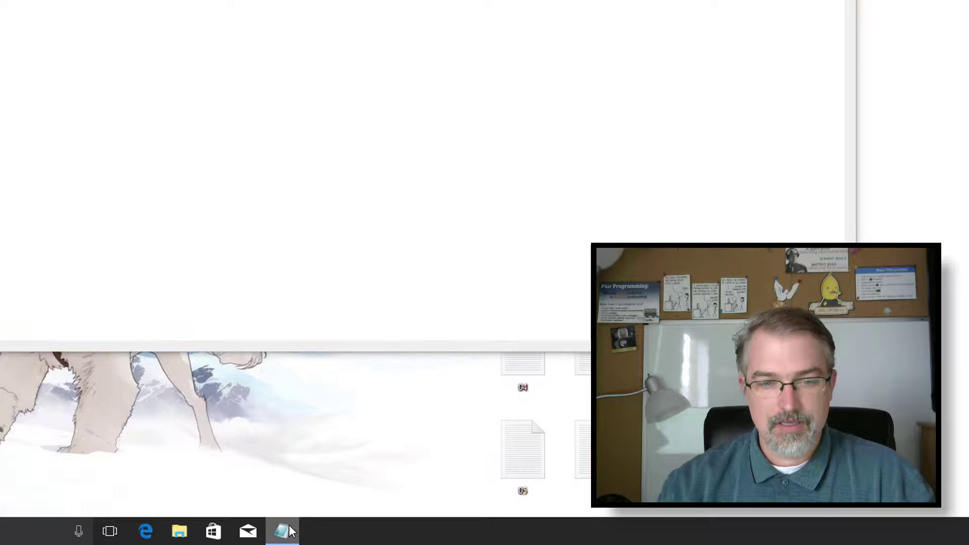
right_click(291, 531)
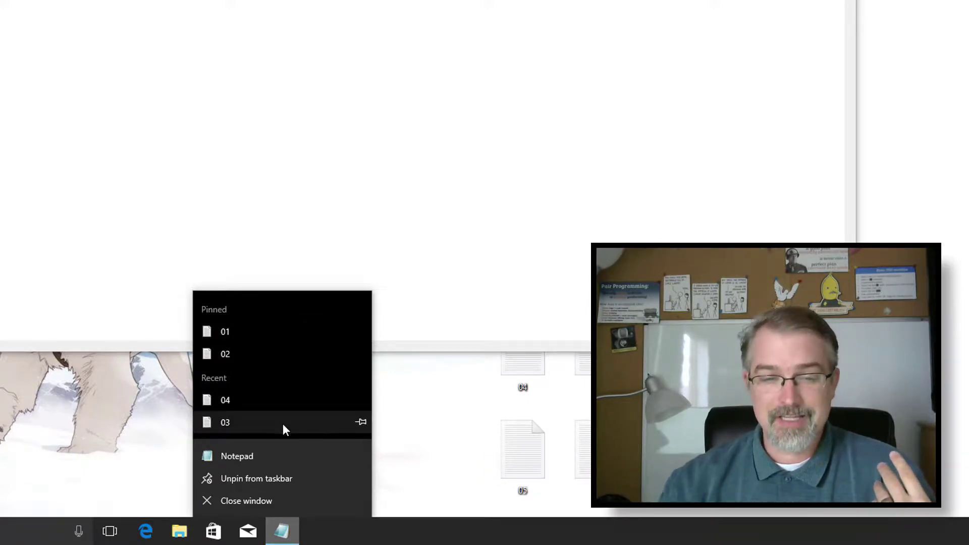
click(360, 423)
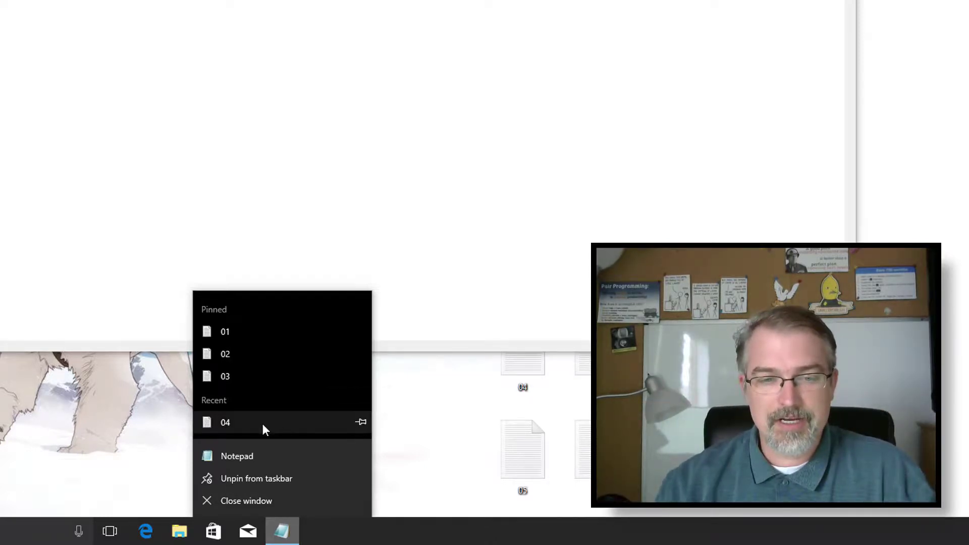
click(361, 423)
click(246, 500)
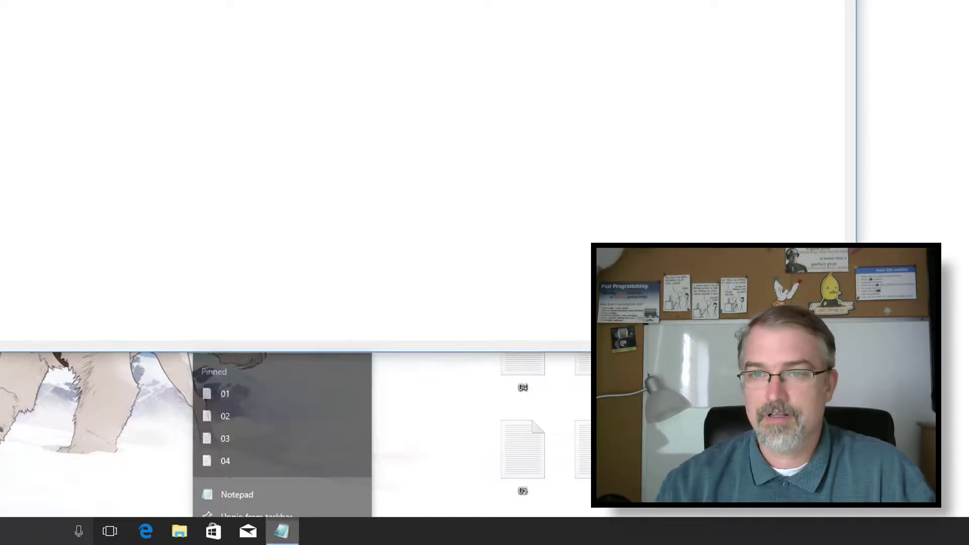
Step: Open files 05, 06, 07, 08, 09 and 10 in Notepad one at a time, closing each
double_click(541, 447)
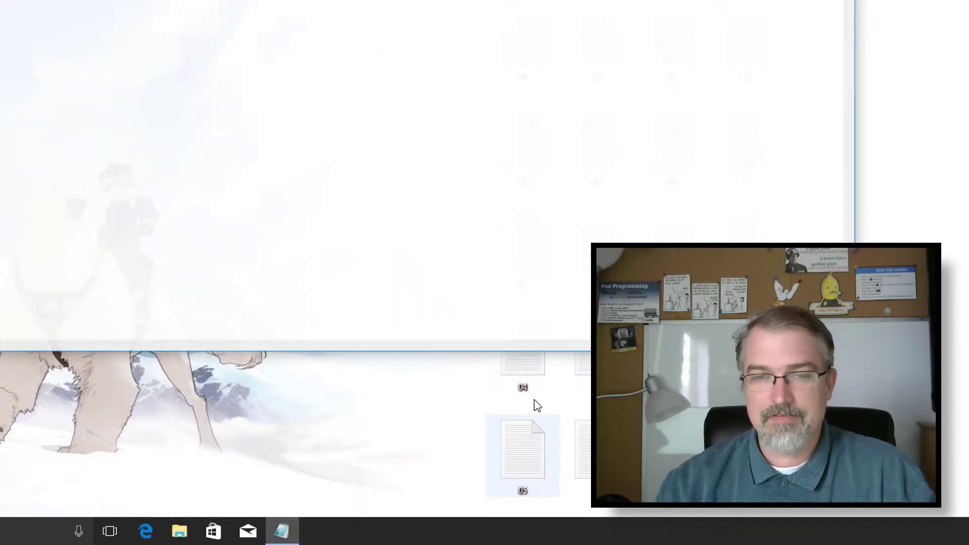
key(alt+F4)
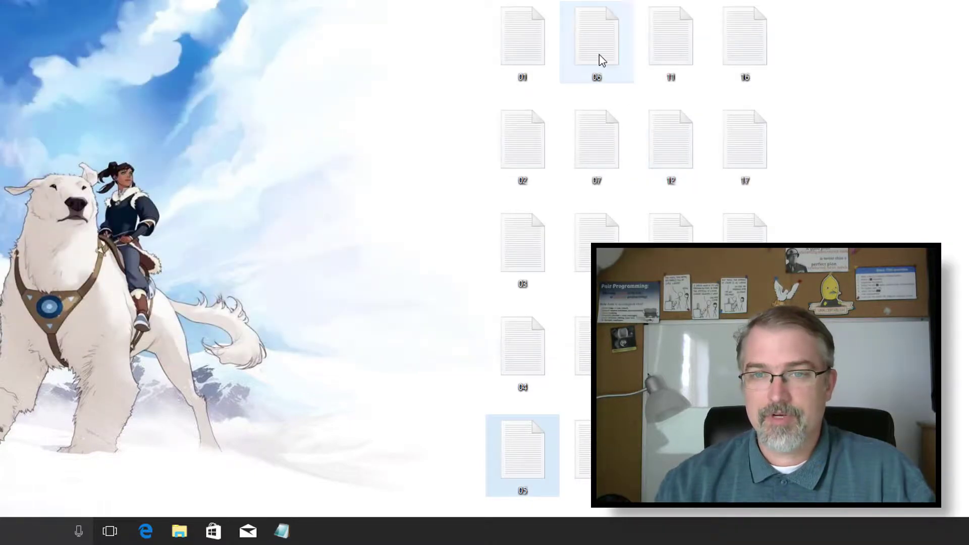
double_click(600, 57)
key(alt+F4)
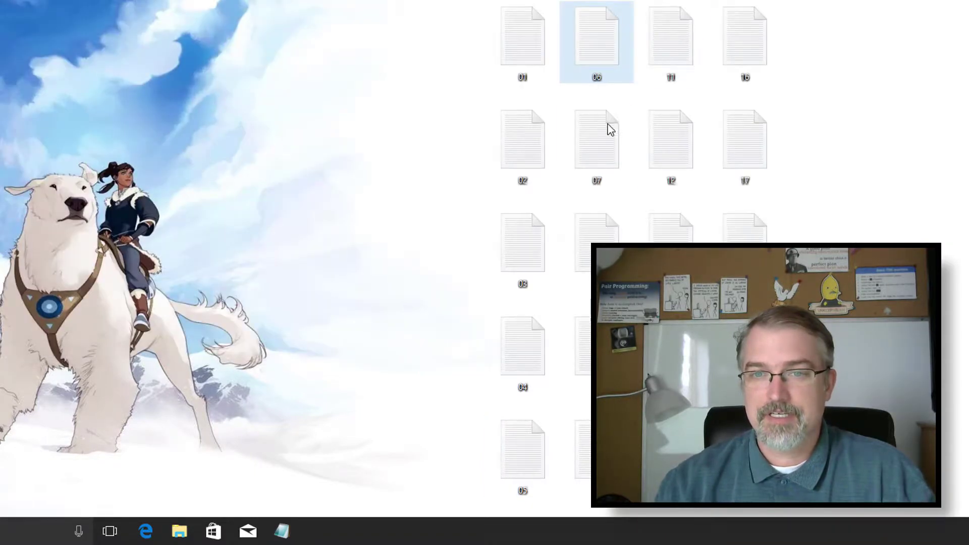
double_click(606, 116)
key(alt+F4)
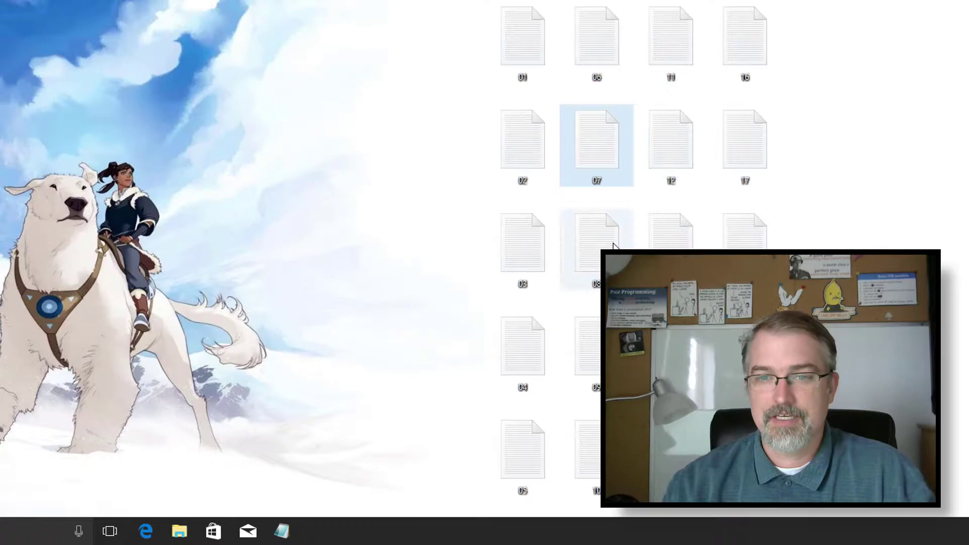
double_click(597, 242)
key(alt+F4)
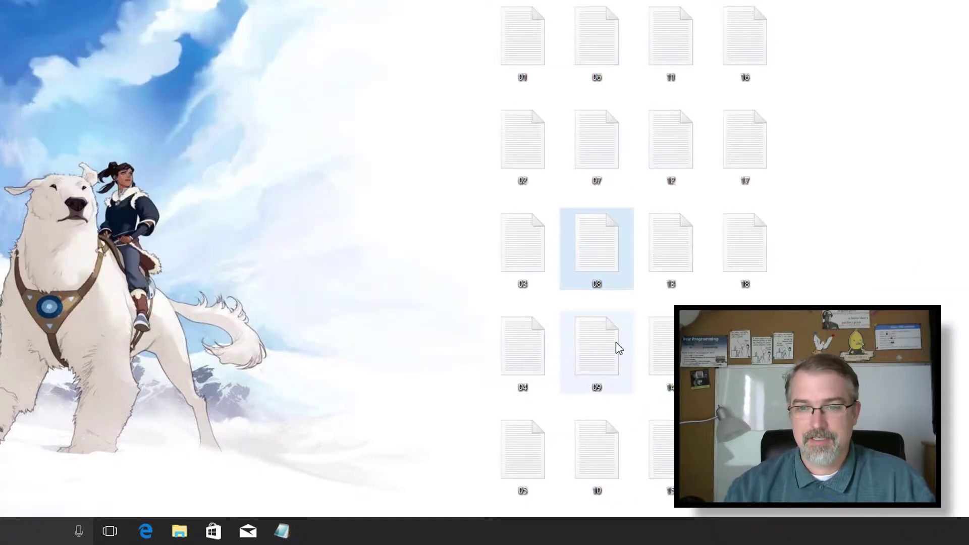
double_click(616, 342)
key(alt+F4)
double_click(616, 469)
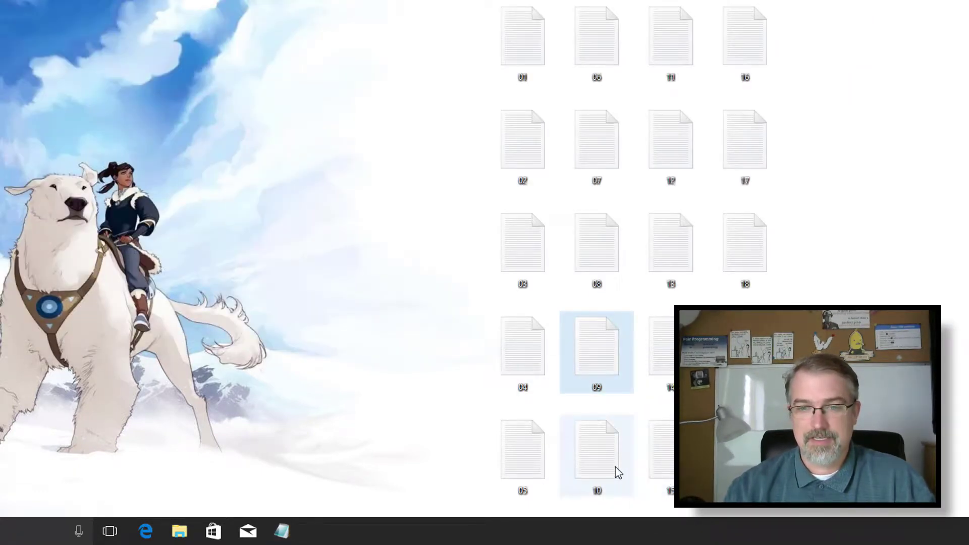
key(alt+F4)
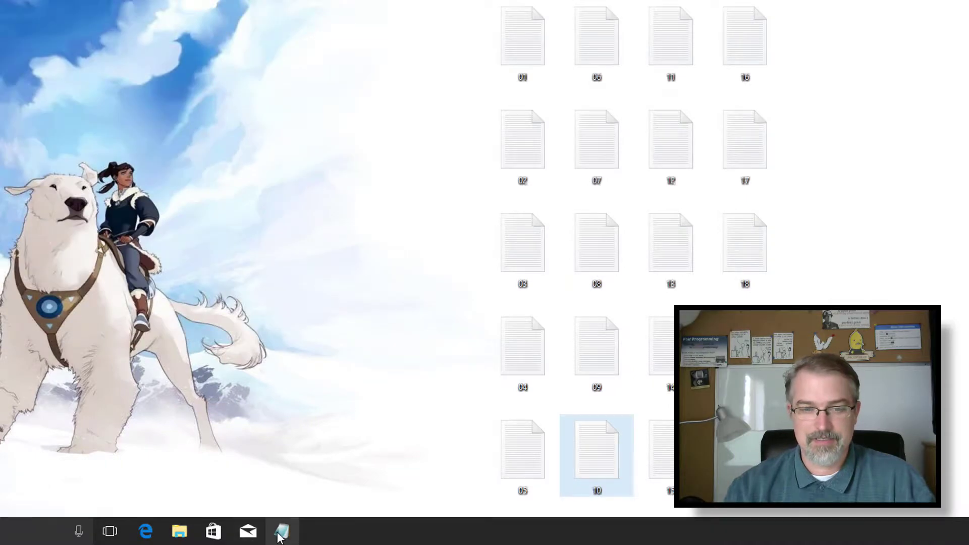
Step: Pin recent files 05 through 10 to Notepad's taskbar jump list
right_click(281, 536)
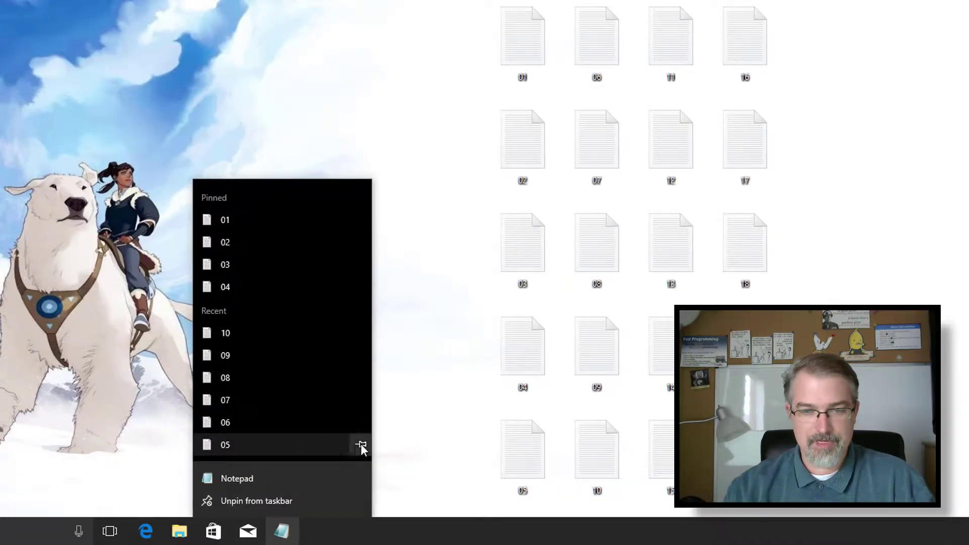
click(362, 444)
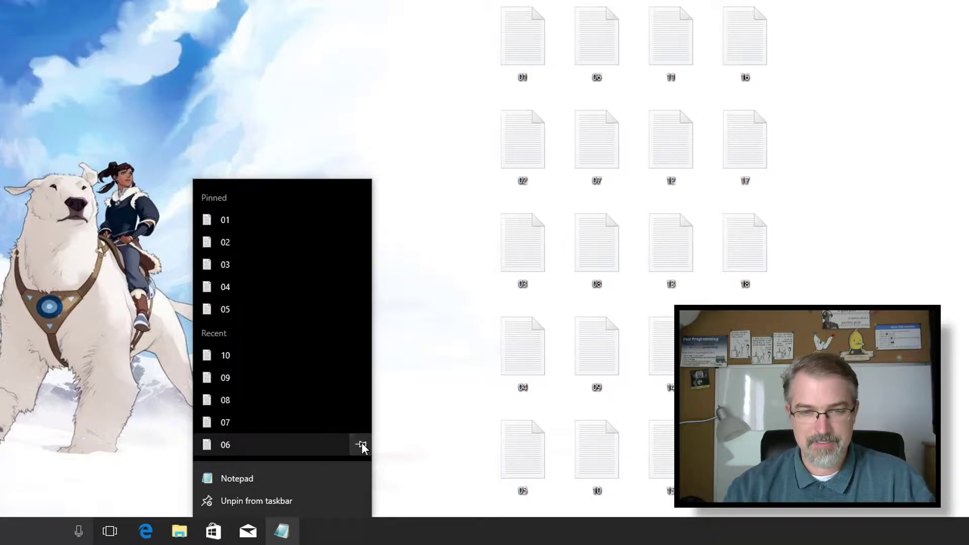
click(361, 444)
click(361, 444)
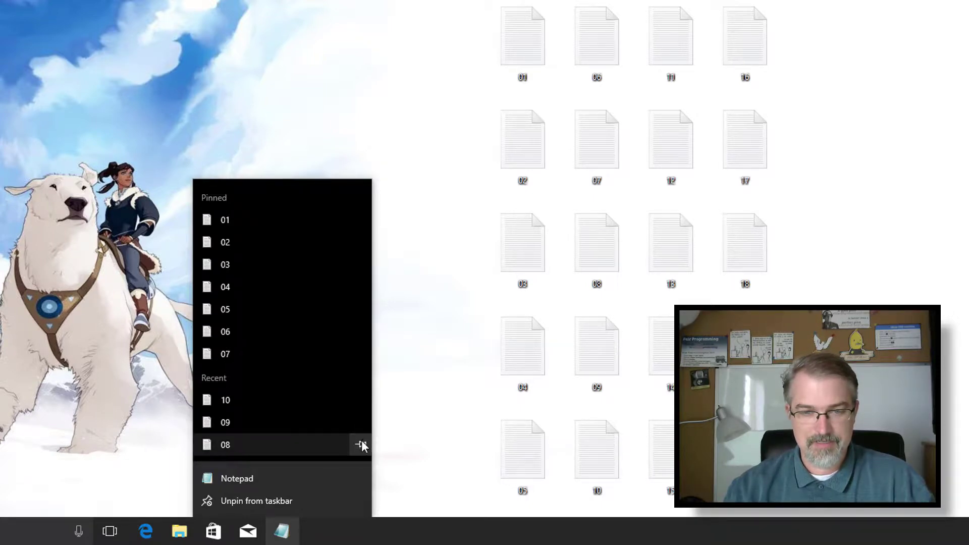
click(362, 444)
click(361, 444)
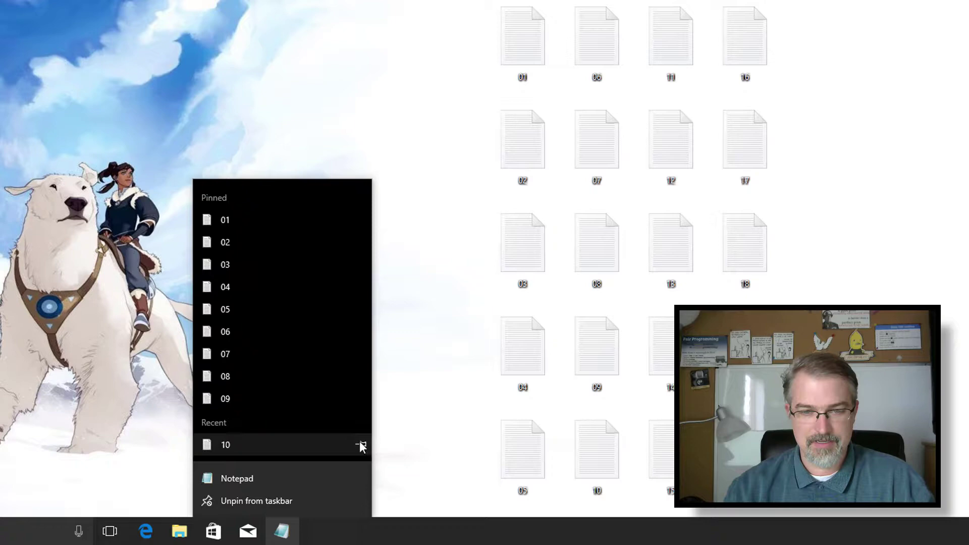
click(360, 444)
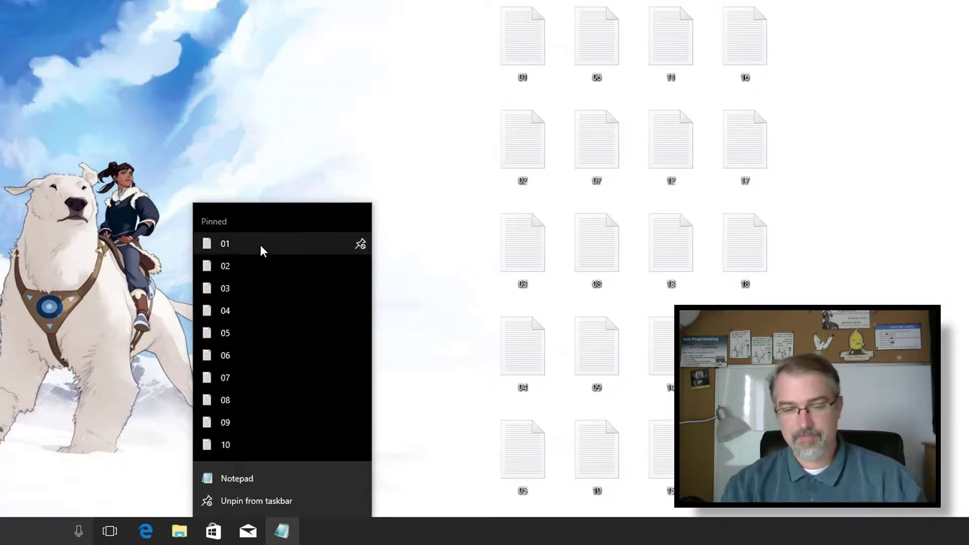
click(437, 95)
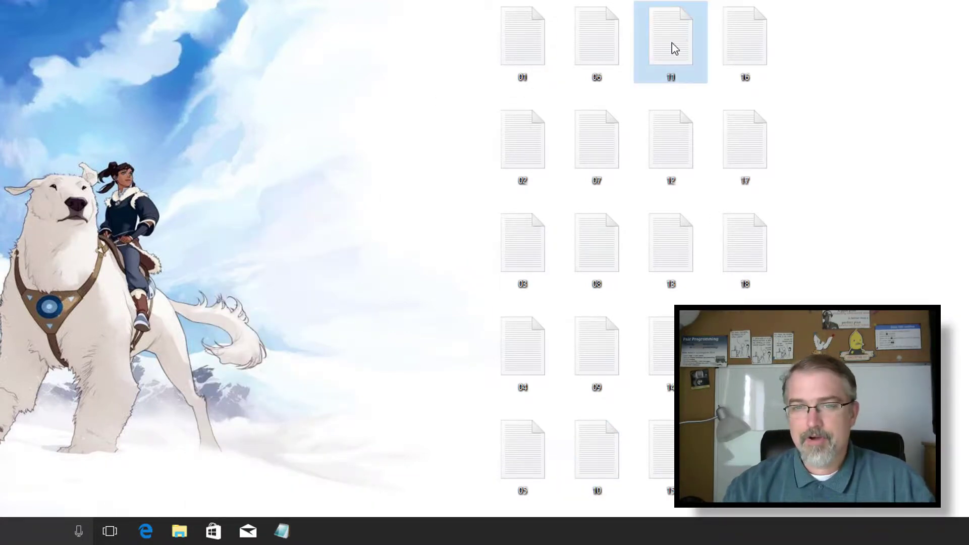
Step: Open file 11 in Notepad and pin it to Notepad's taskbar jump list
double_click(674, 48)
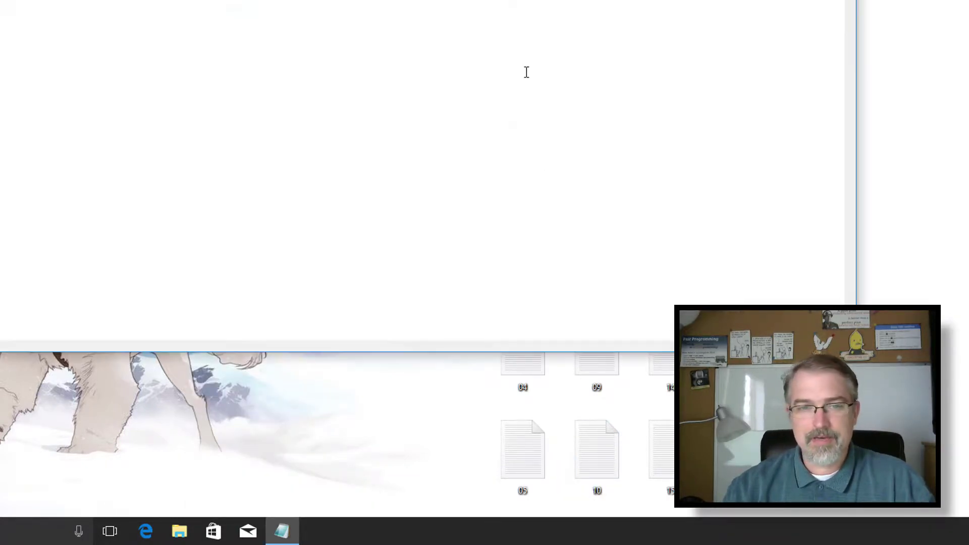
right_click(282, 530)
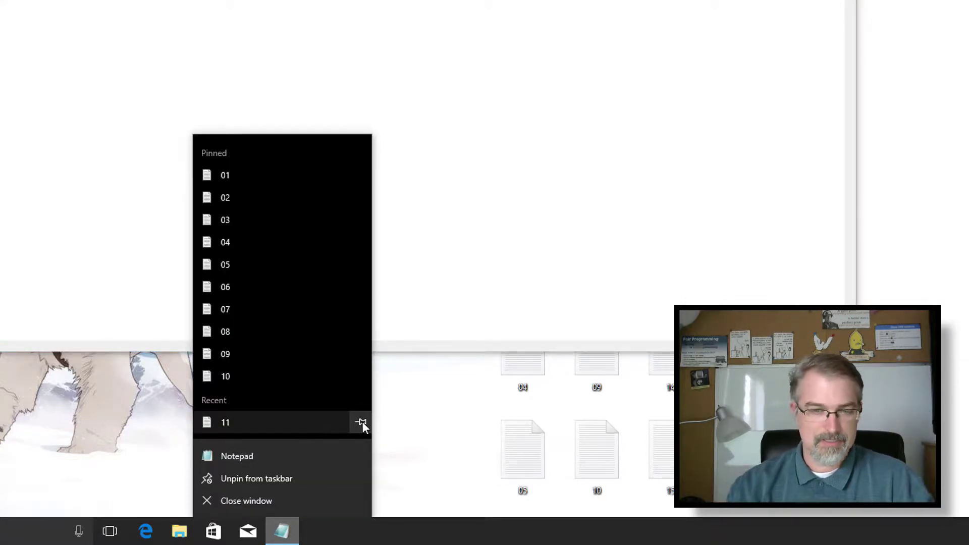
click(361, 422)
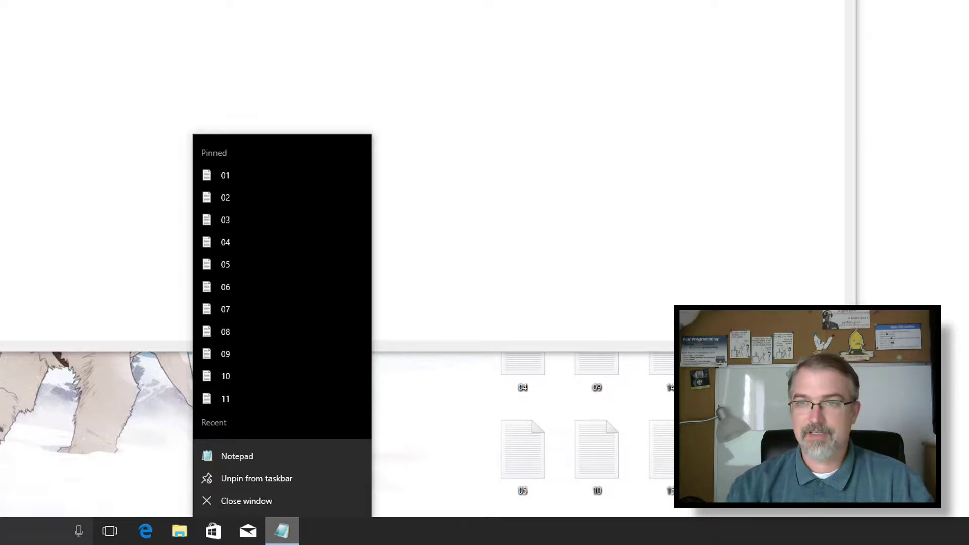
key(Escape)
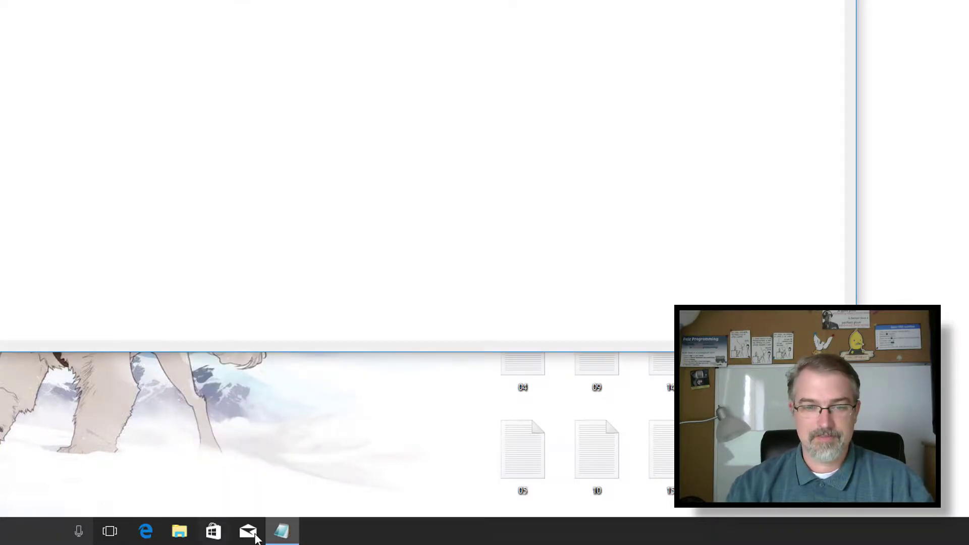
Step: Recheck the jump list's pinned files, then close the Notepad window
right_click(282, 531)
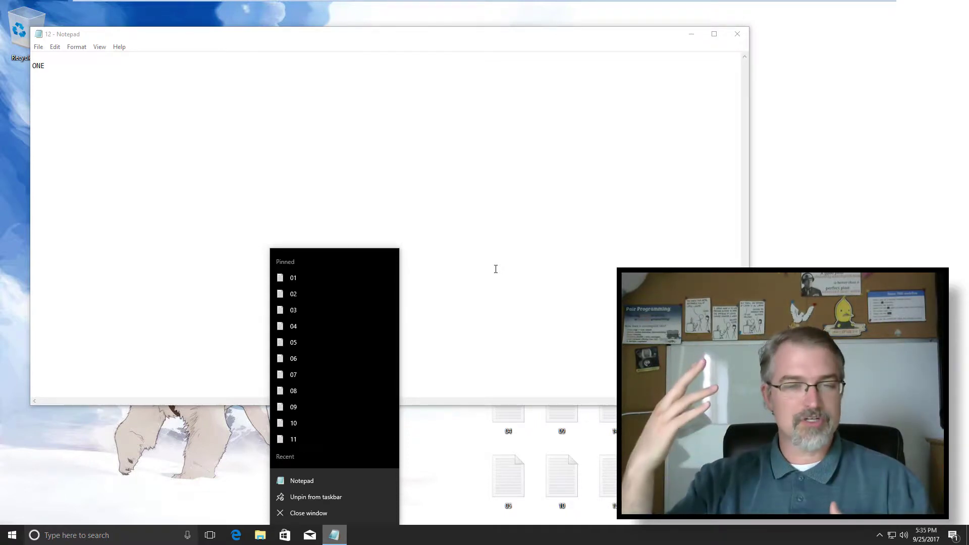
click(494, 269)
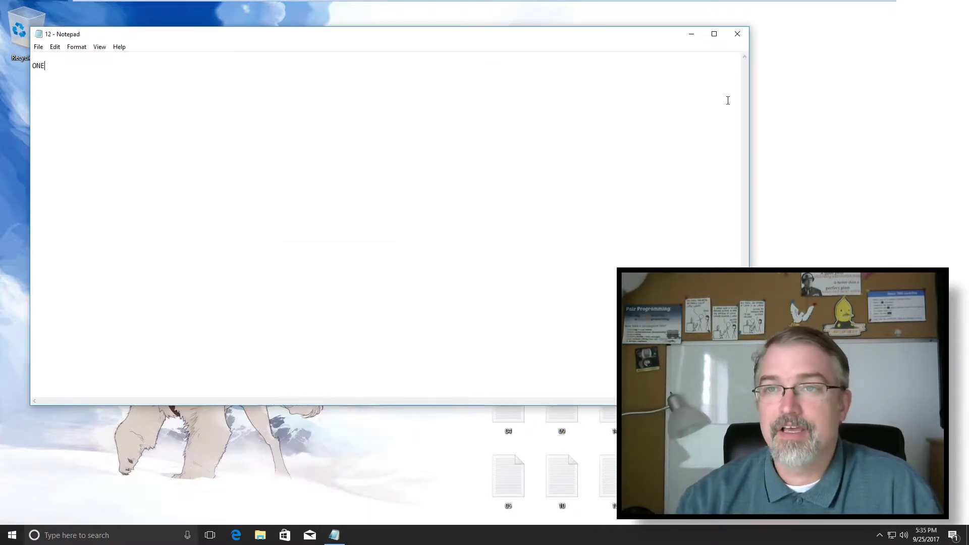
click(737, 34)
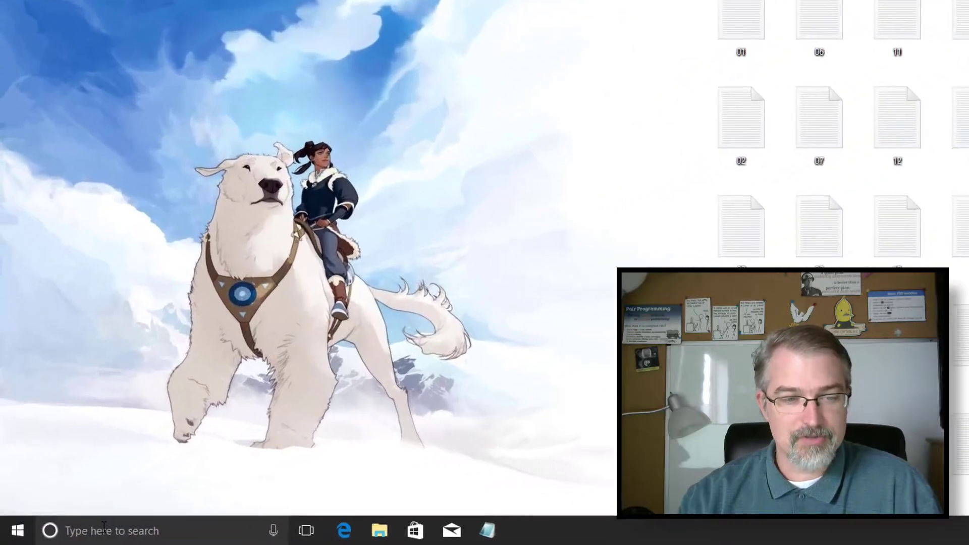
Step: Launch regedit from Windows search and approve the UAC prompt
click(72, 535)
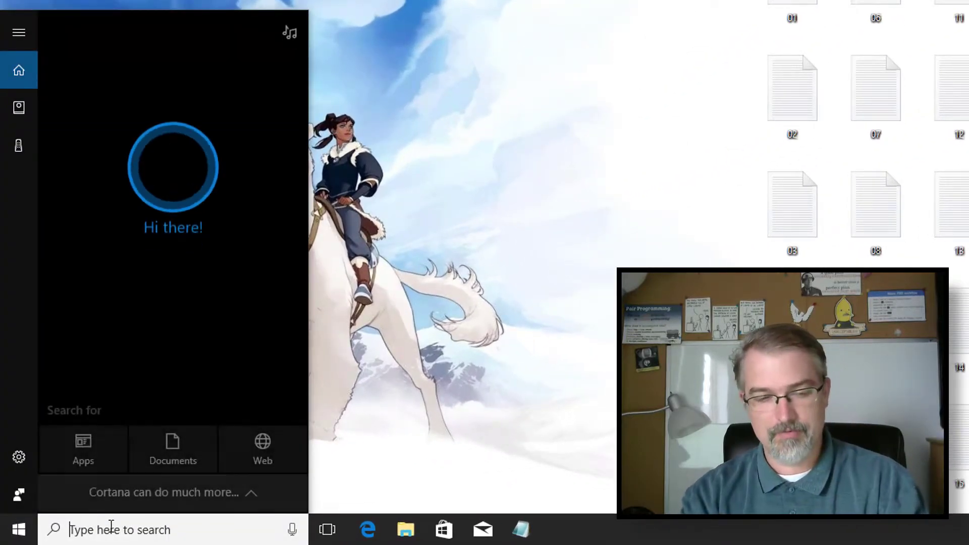
text(regedit)
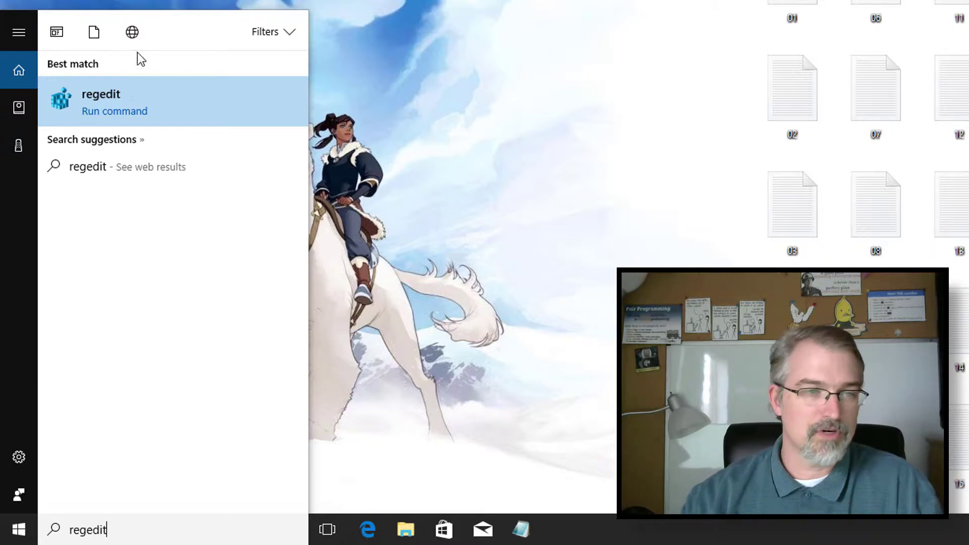
click(117, 104)
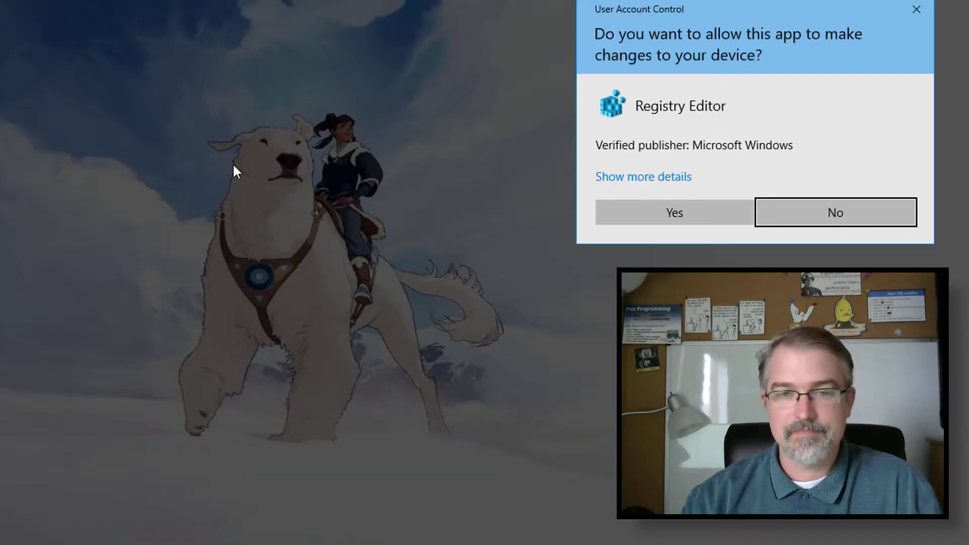
click(618, 215)
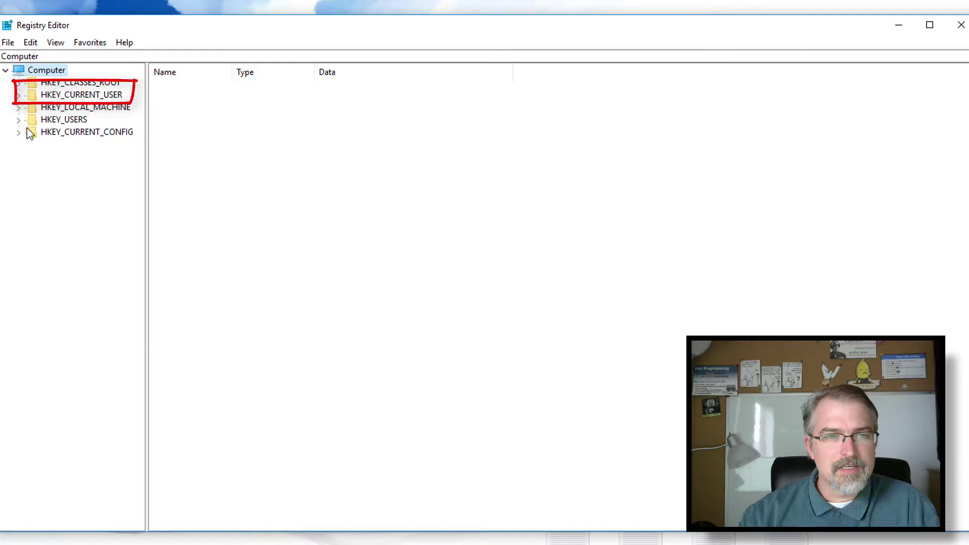
Step: Expand HKCU > Software > Microsoft > Windows > CurrentVersion > Explorer and select Advanced
click(19, 96)
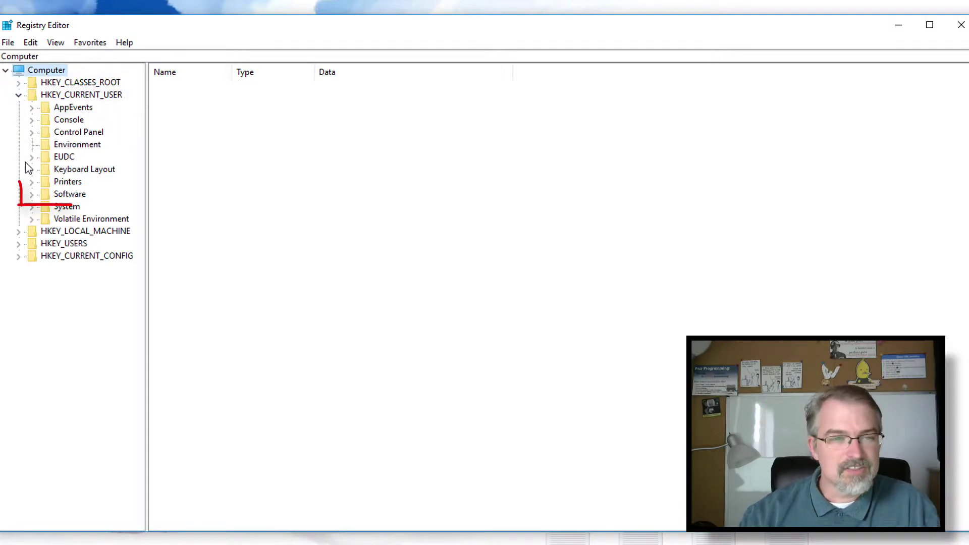
click(31, 194)
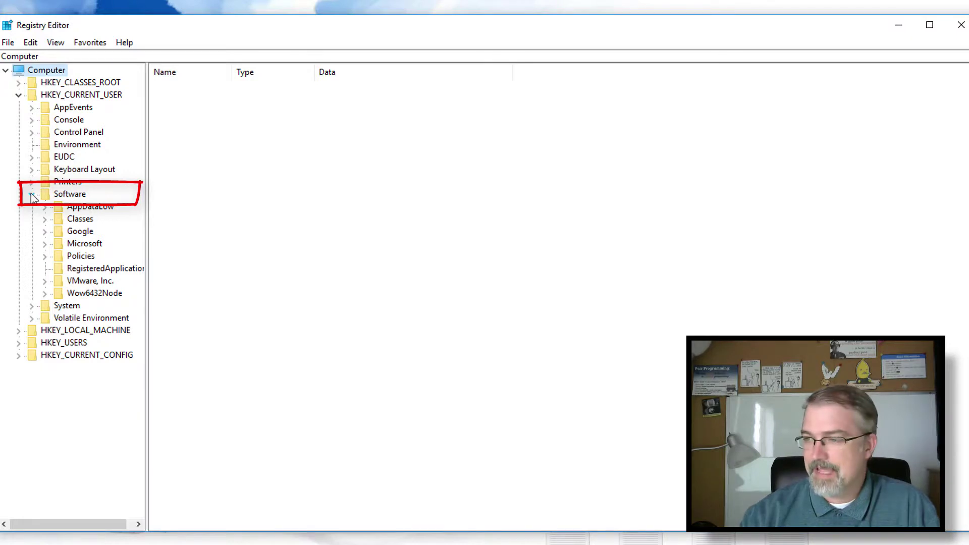
click(43, 246)
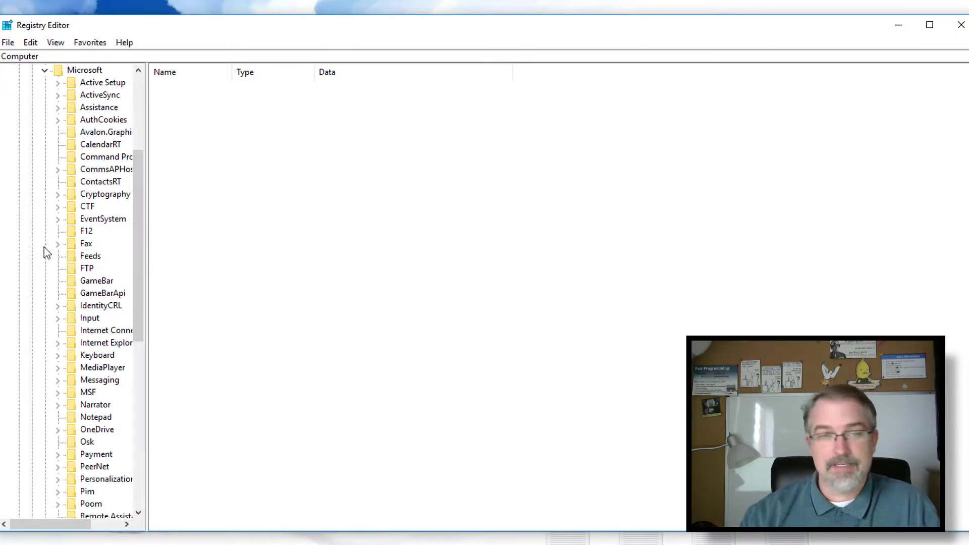
scroll(44, 247, down, 10)
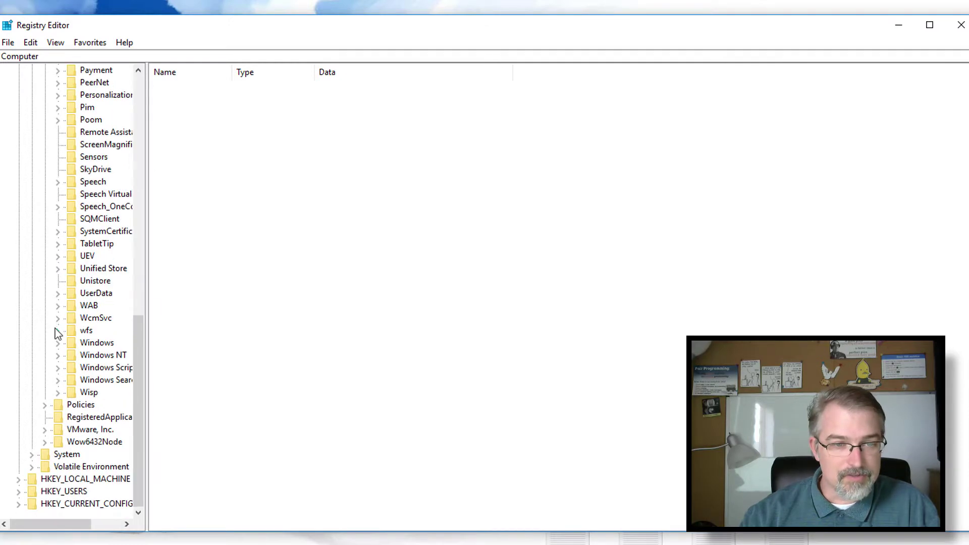
click(57, 343)
drag(145, 294, 246, 287)
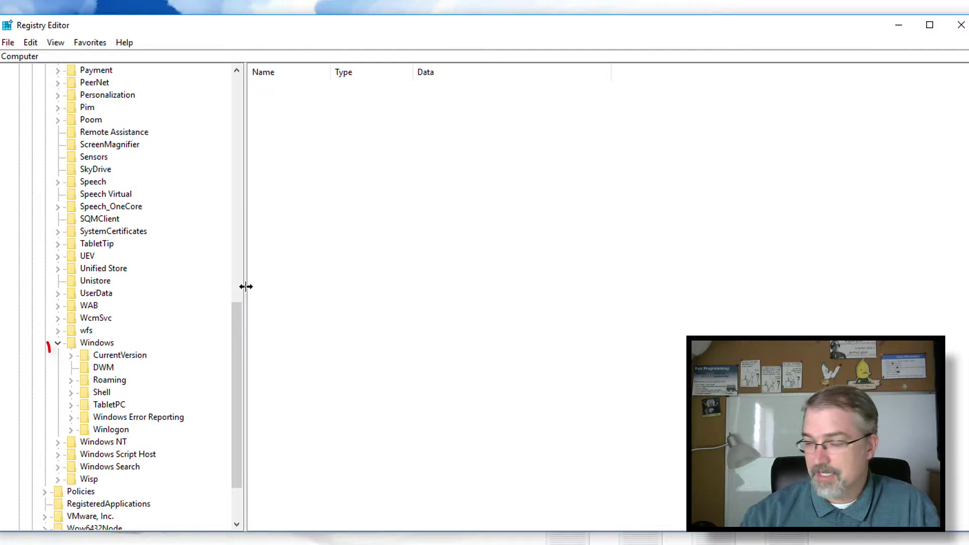
click(71, 355)
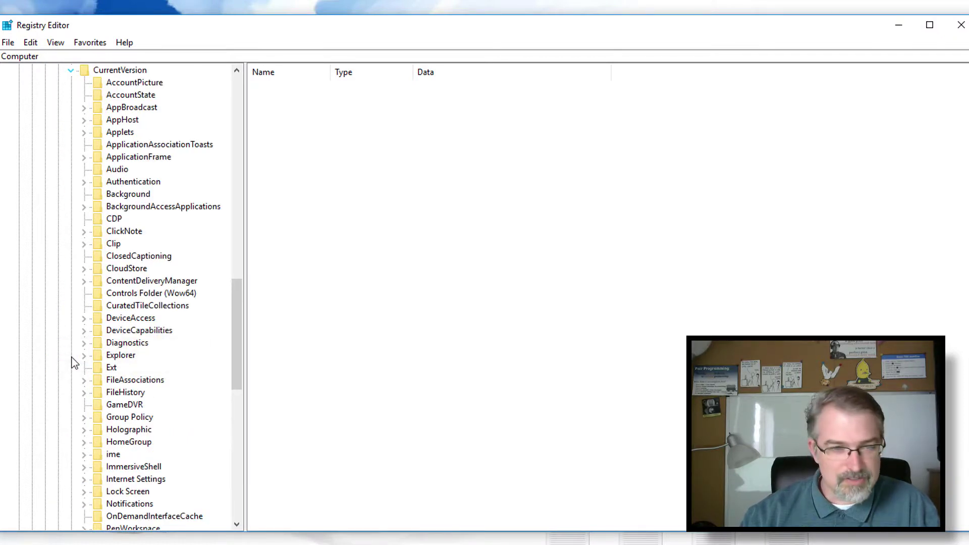
click(84, 356)
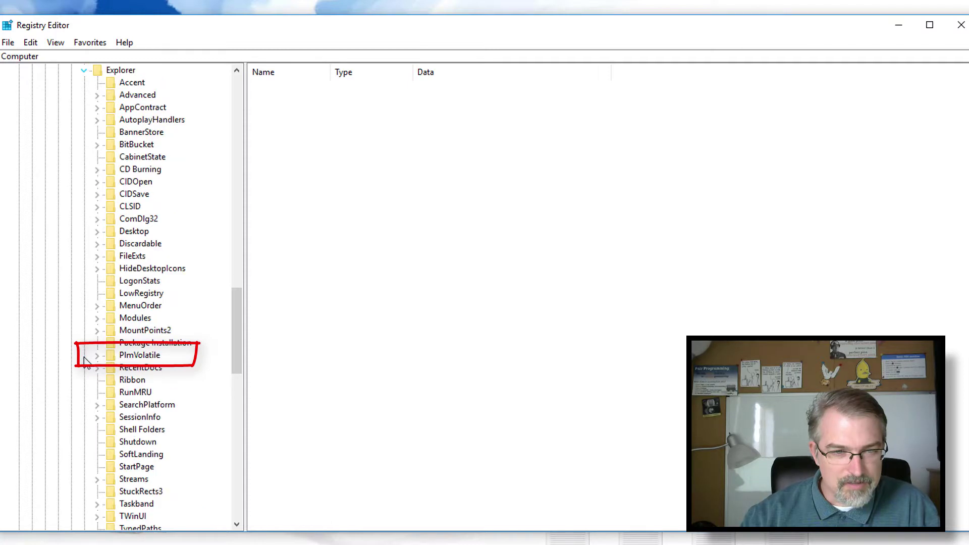
click(97, 97)
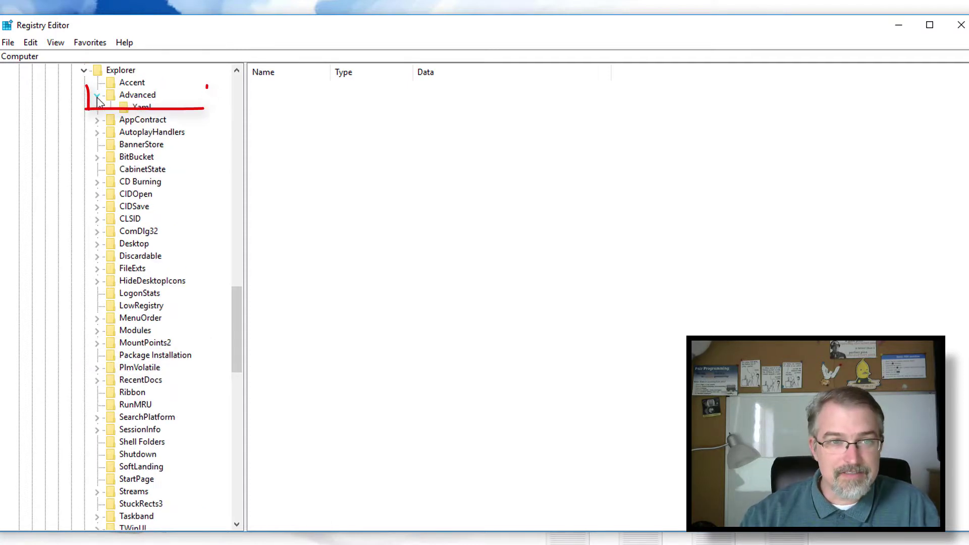
click(137, 96)
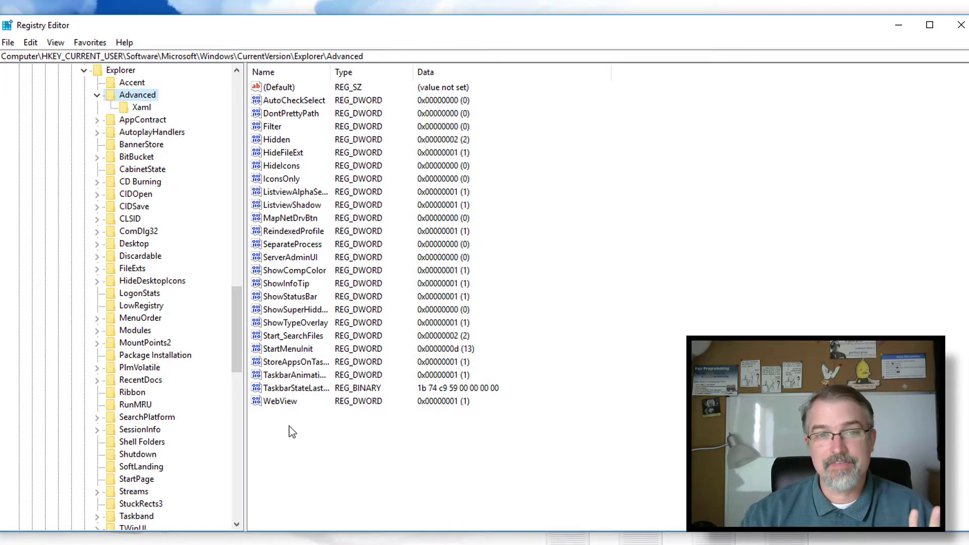
Step: Create a new DWORD (32-bit) value in Advanced, named JumListItems_Maximum
right_click(288, 426)
mouse_move(311, 432)
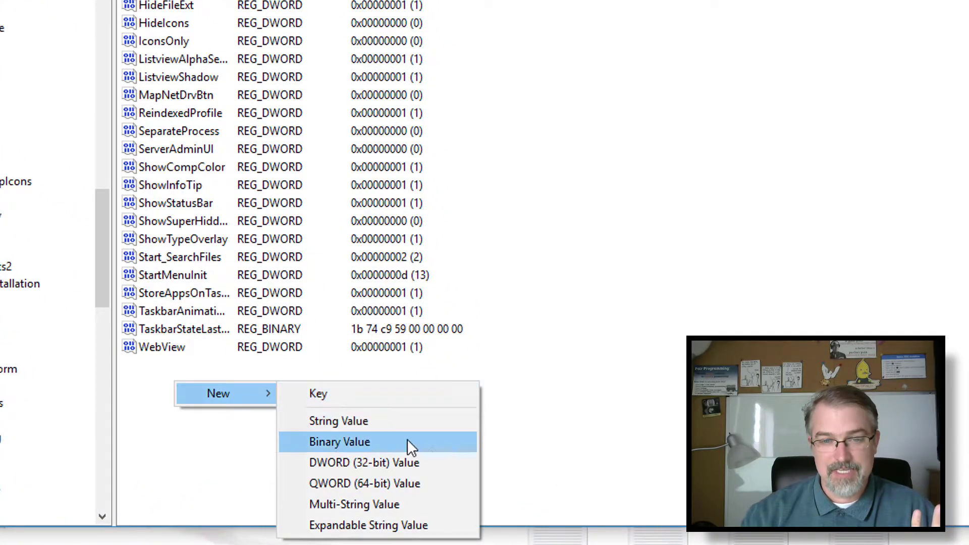
click(426, 463)
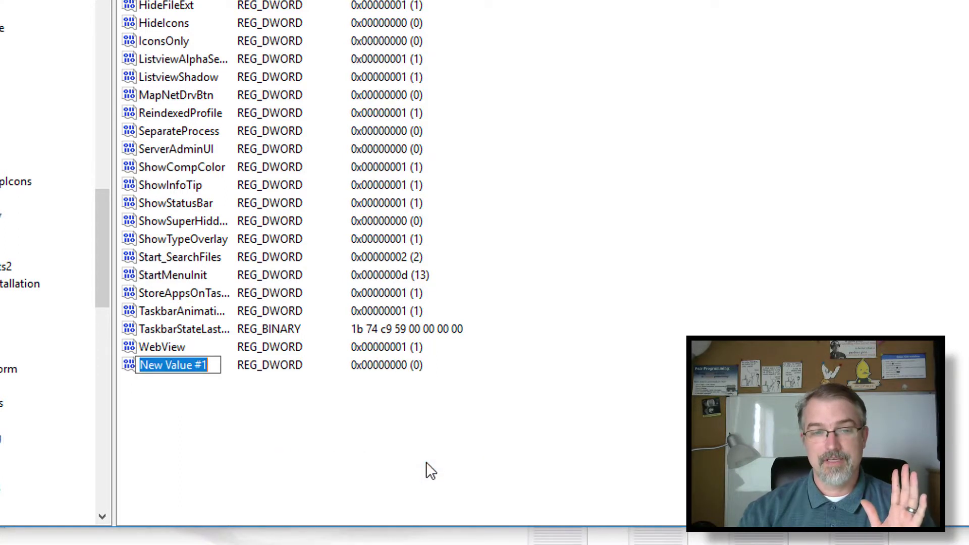
text(Ju)
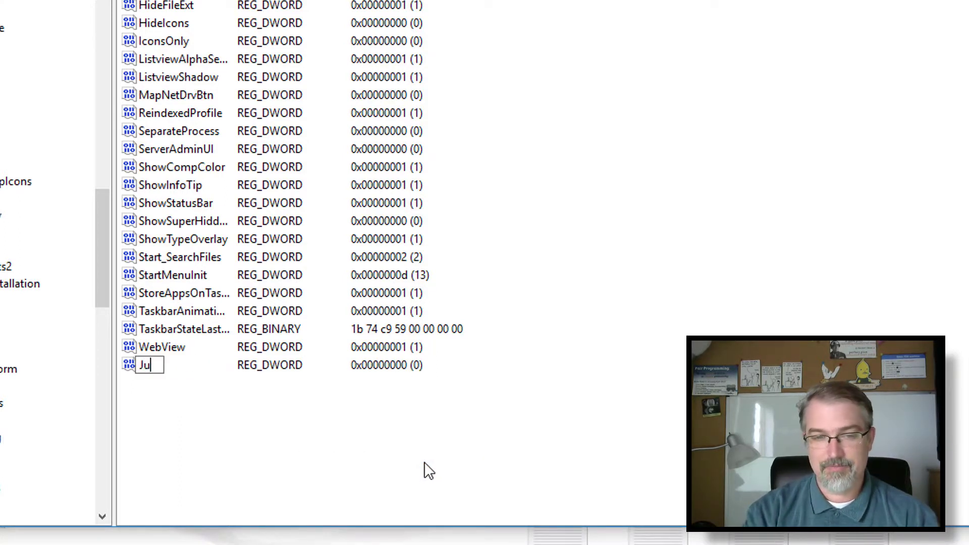
text(mList)
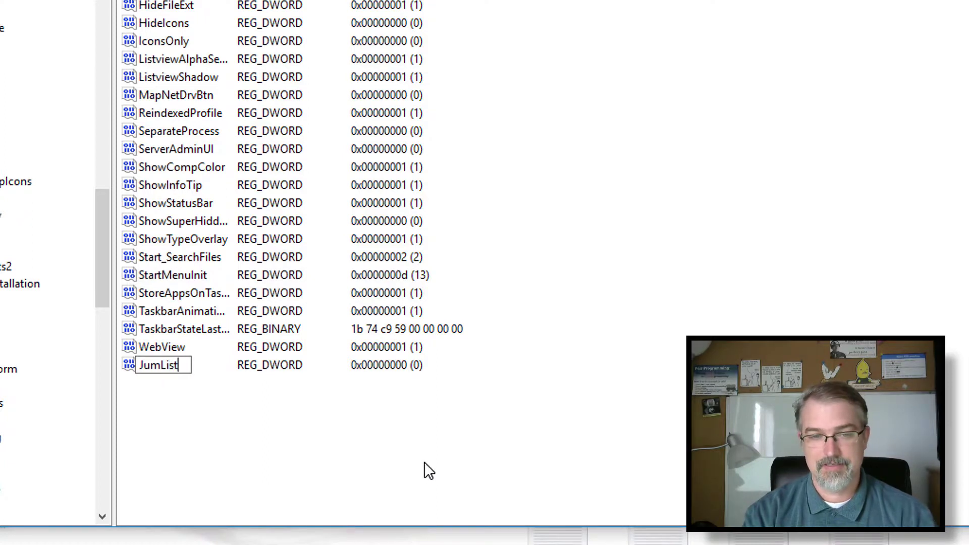
text(Items_)
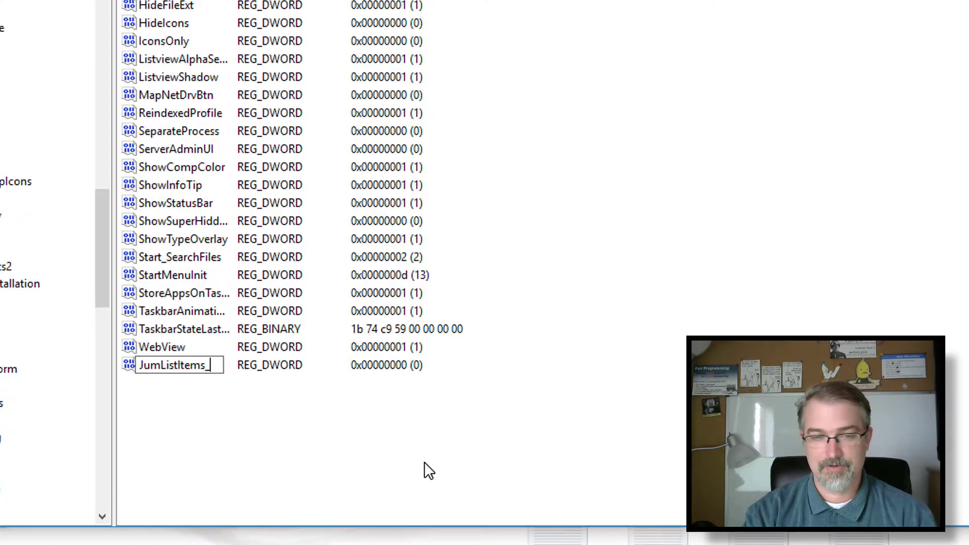
text(Maximum)
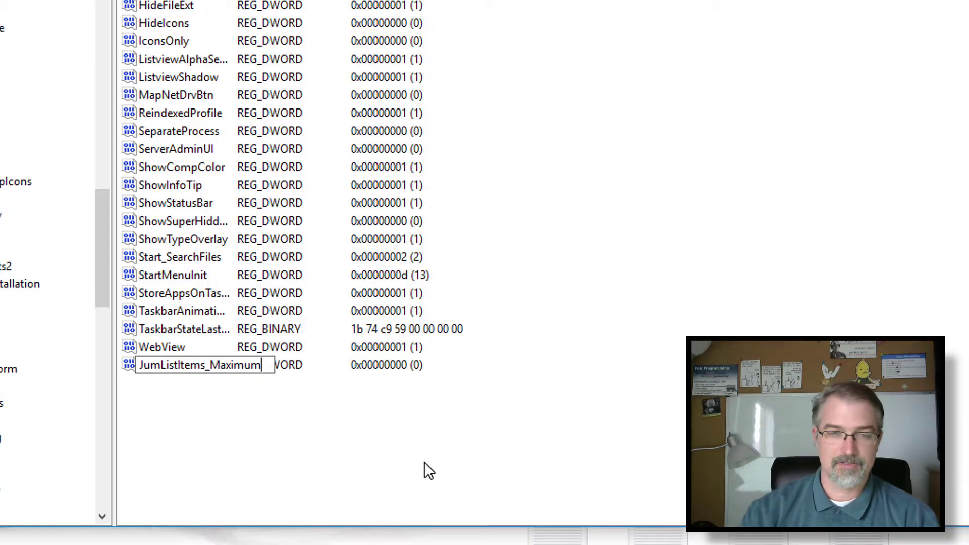
key(Return)
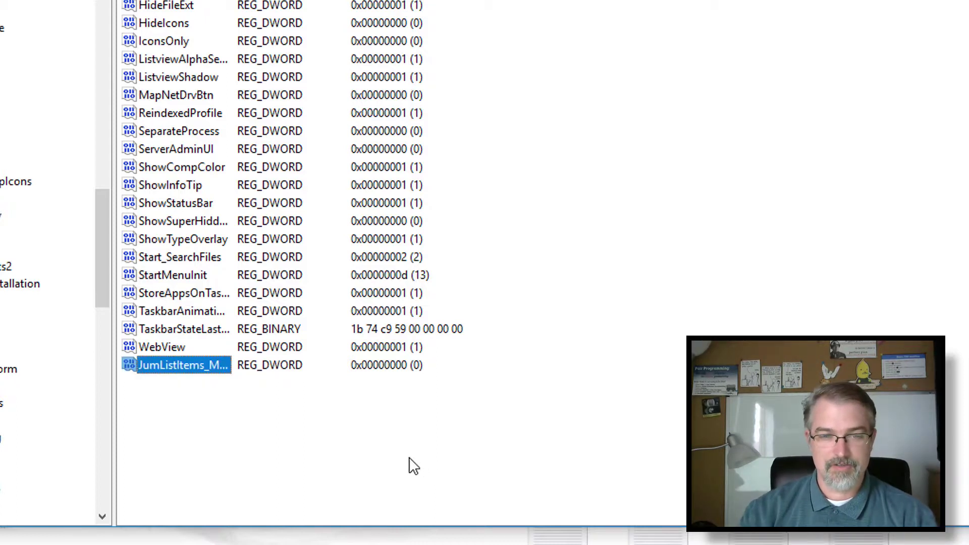
Step: Rename JumListItems_Maximum to JumpListItems_Maximum by inserting the missing 'p'
right_click(164, 370)
click(202, 375)
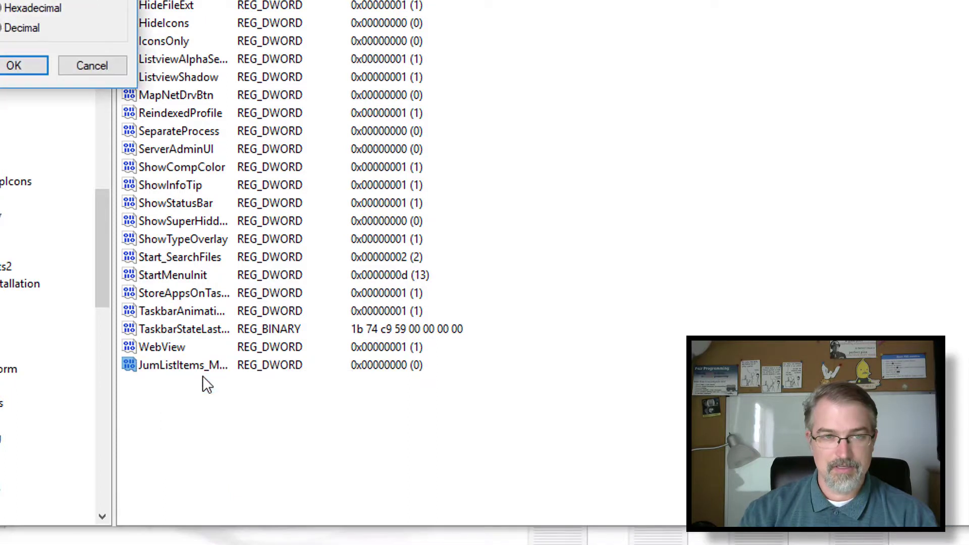
click(87, 66)
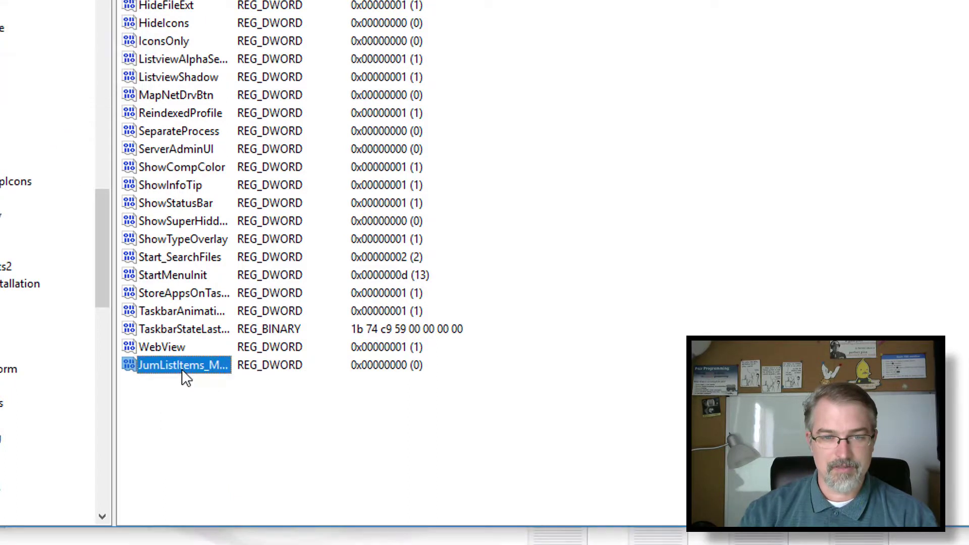
right_click(182, 368)
click(235, 448)
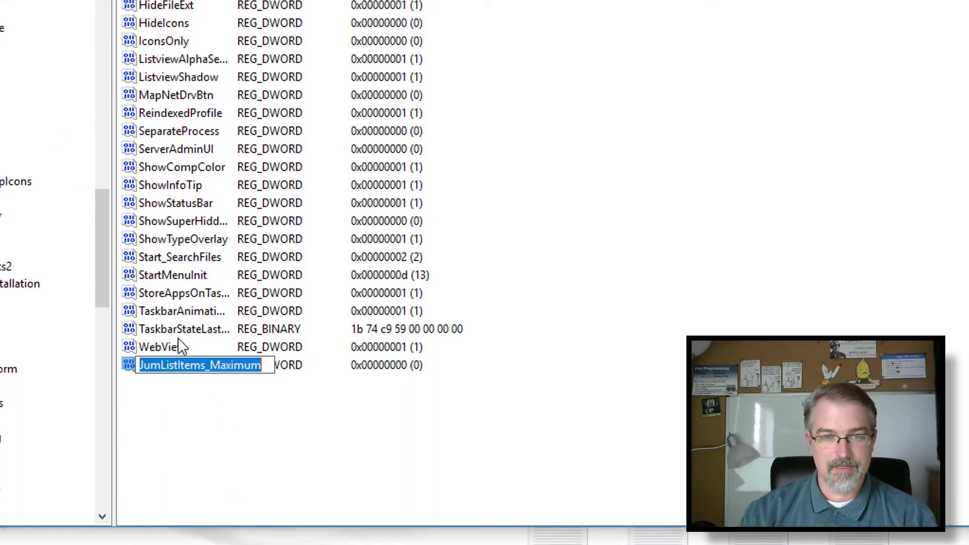
click(160, 365)
text(p)
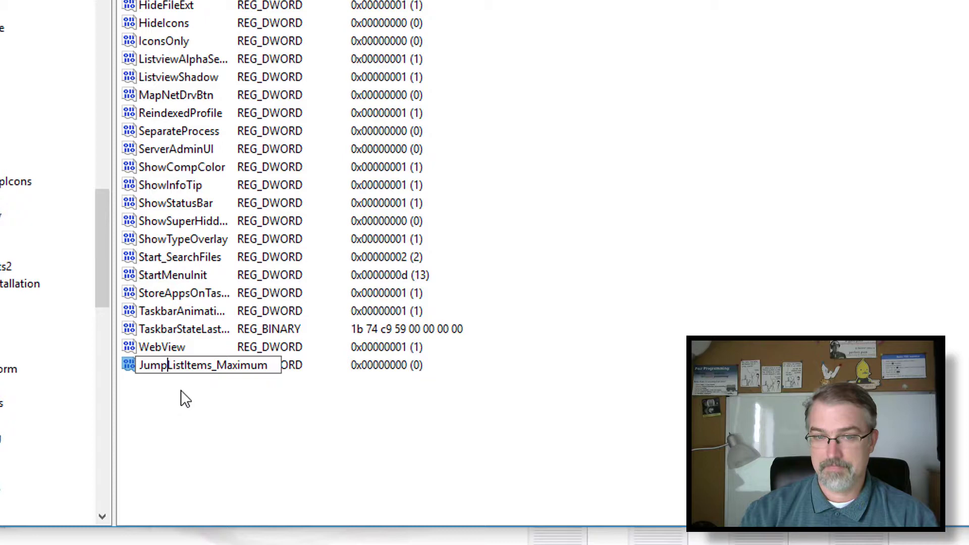
key(Return)
Step: Edit JumpListItems_Maximum with Decimal base, value data 30, and save it
right_click(182, 368)
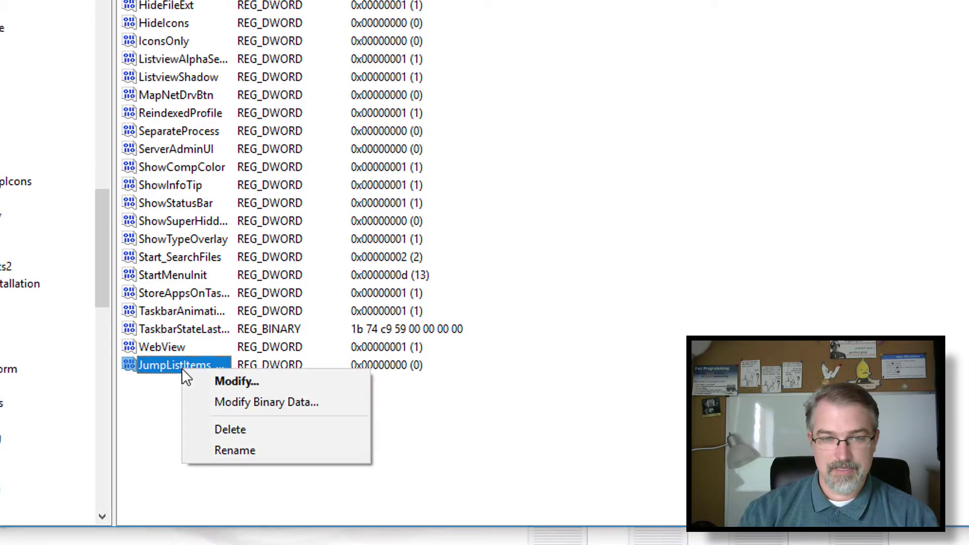
click(214, 379)
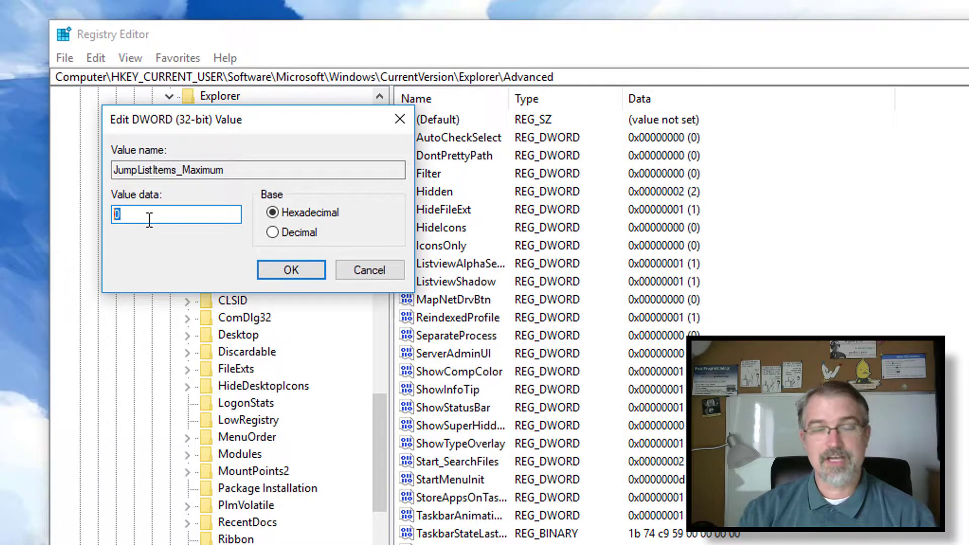
click(272, 232)
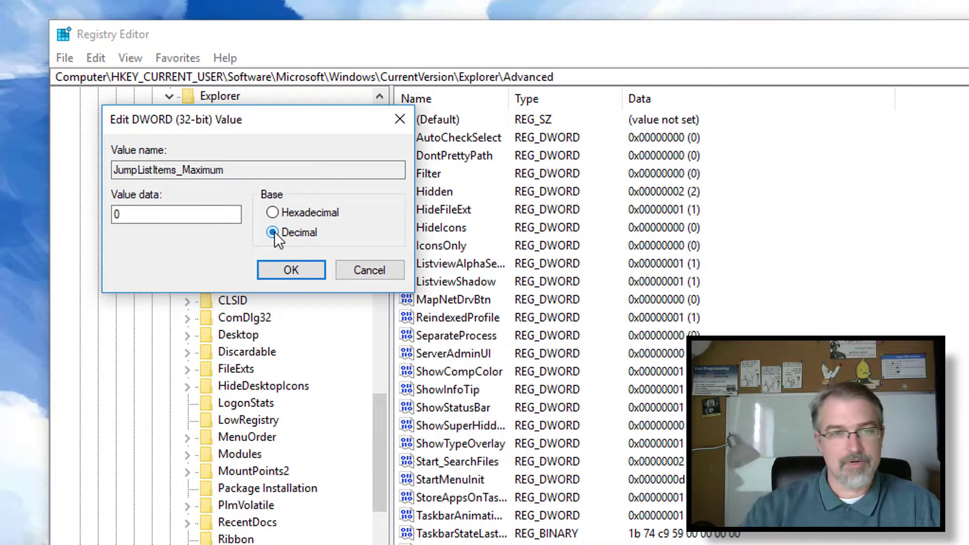
double_click(104, 212)
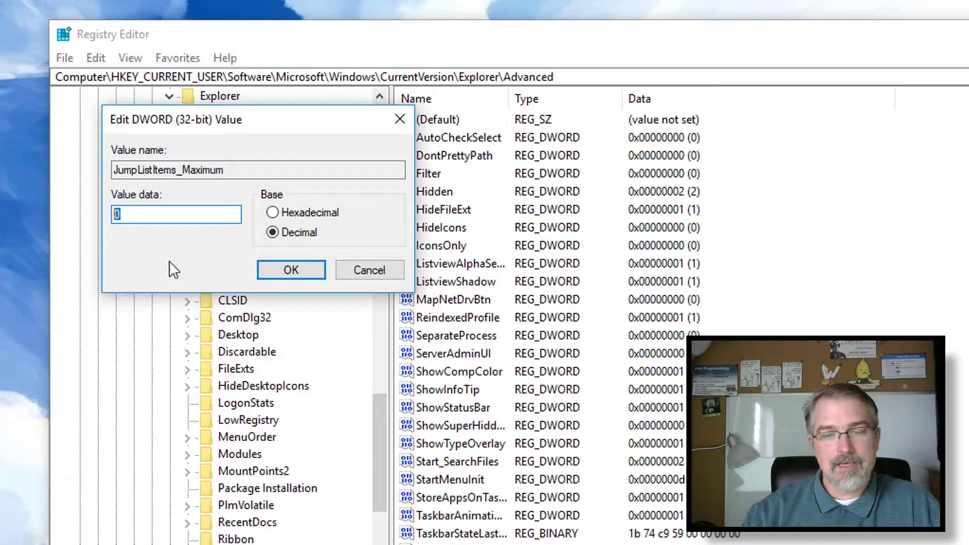
text(30)
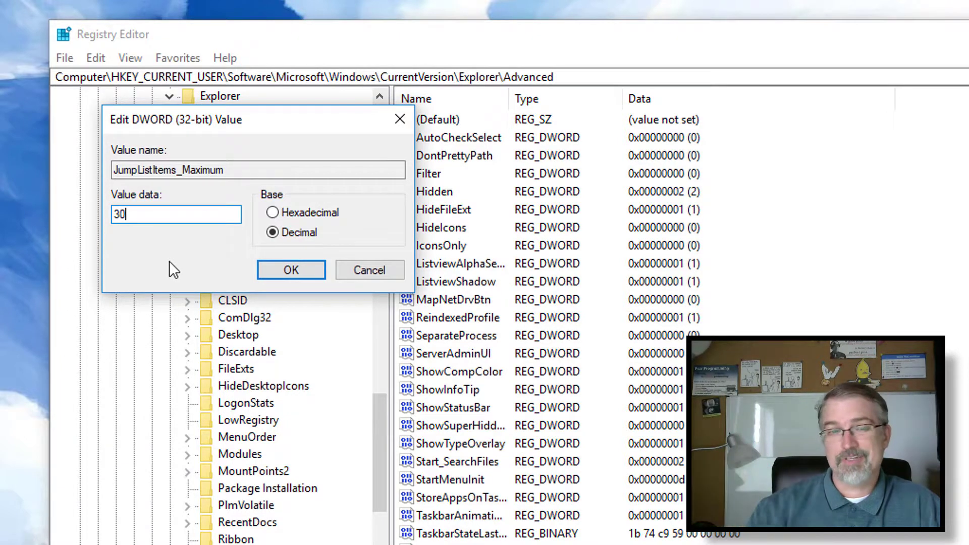
click(278, 265)
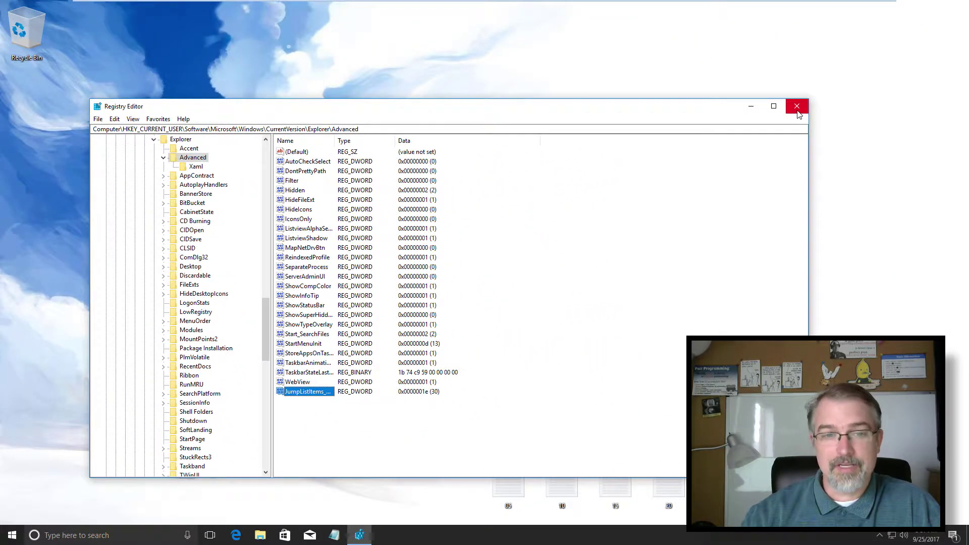
Step: Close Registry Editor and open files 13, 14 and 15 in Notepad
click(796, 107)
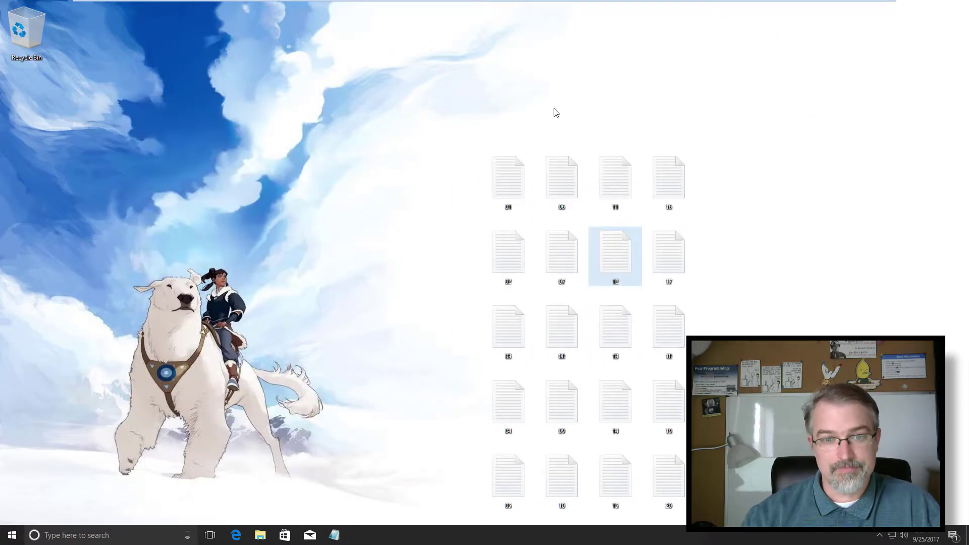
right_click(334, 534)
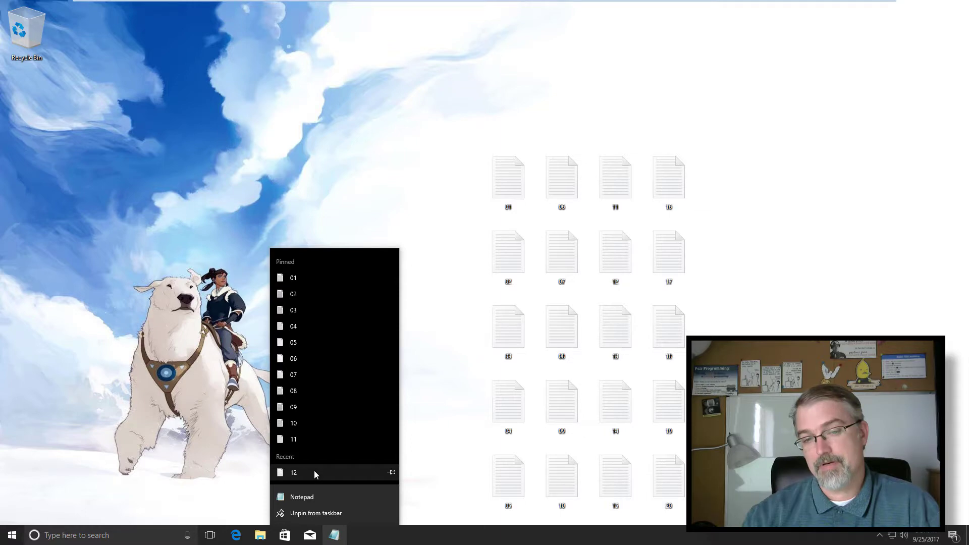
click(438, 378)
double_click(626, 338)
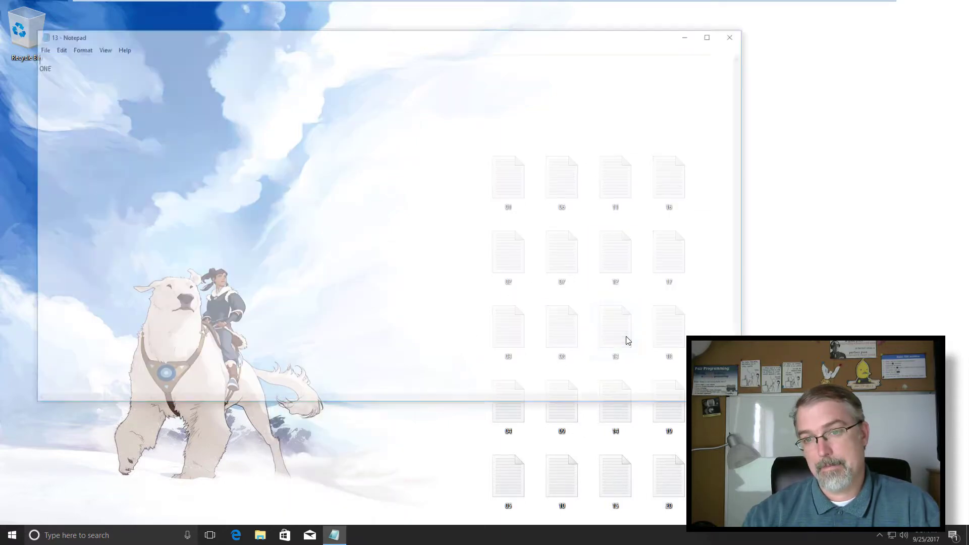
double_click(615, 414)
double_click(611, 468)
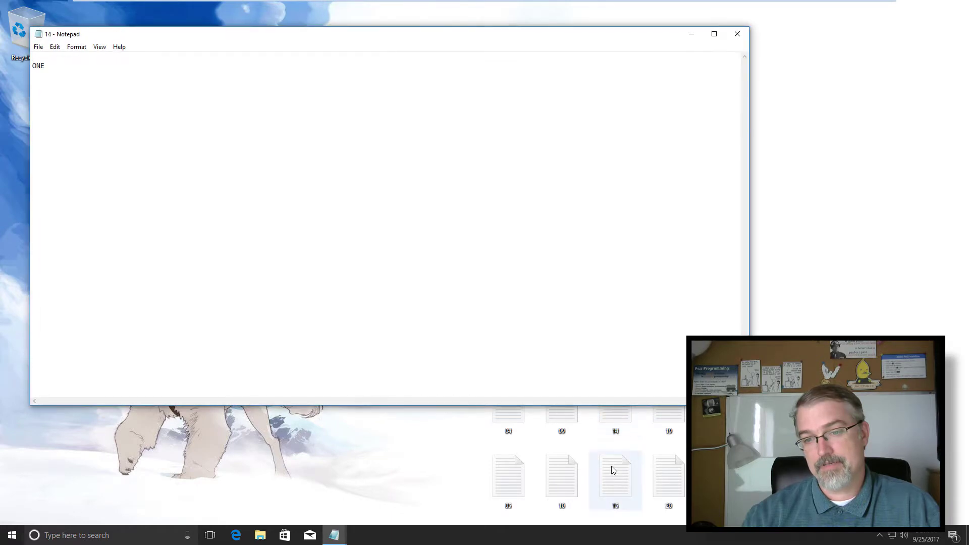
Step: Pin recent files 12 through 15 to Notepad's jump list and close the open Notepad windows
right_click(339, 537)
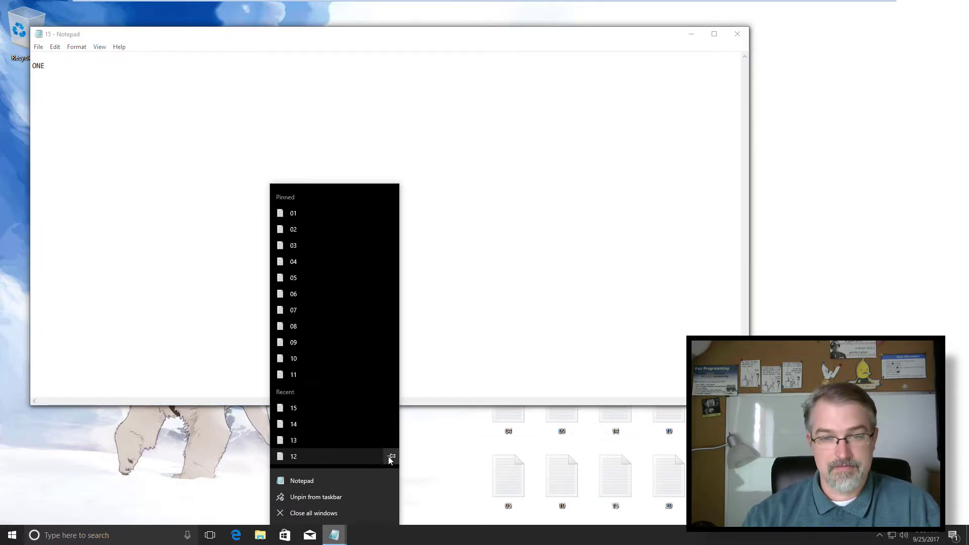
click(389, 456)
click(393, 456)
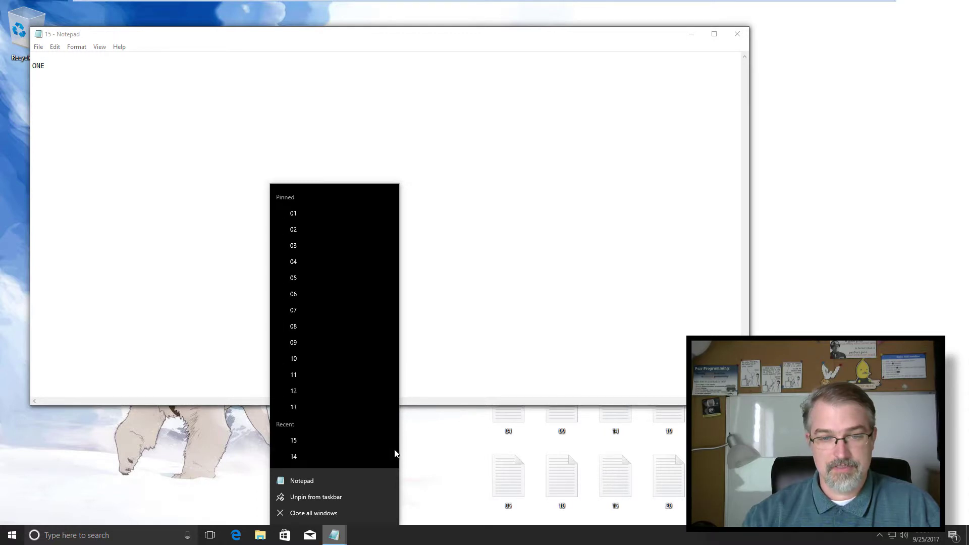
click(391, 456)
click(392, 456)
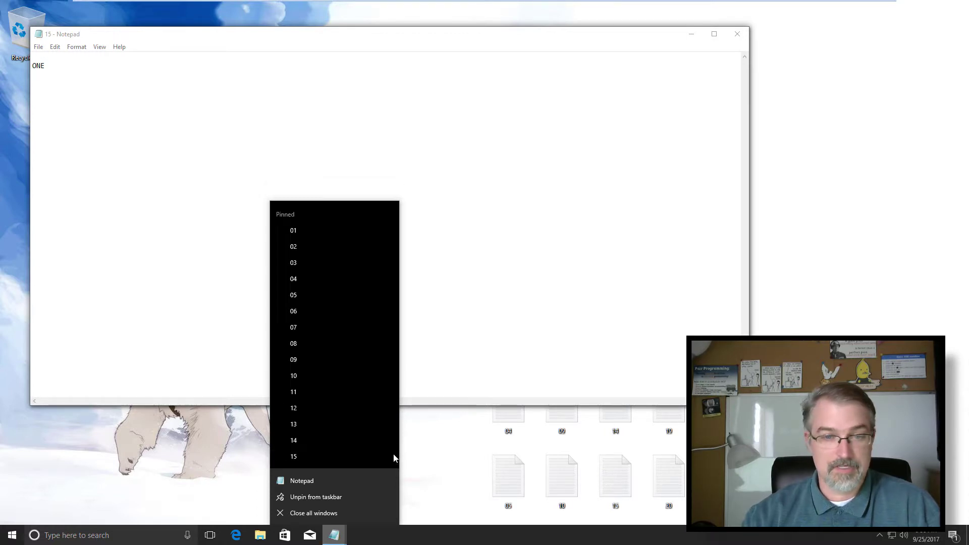
click(494, 367)
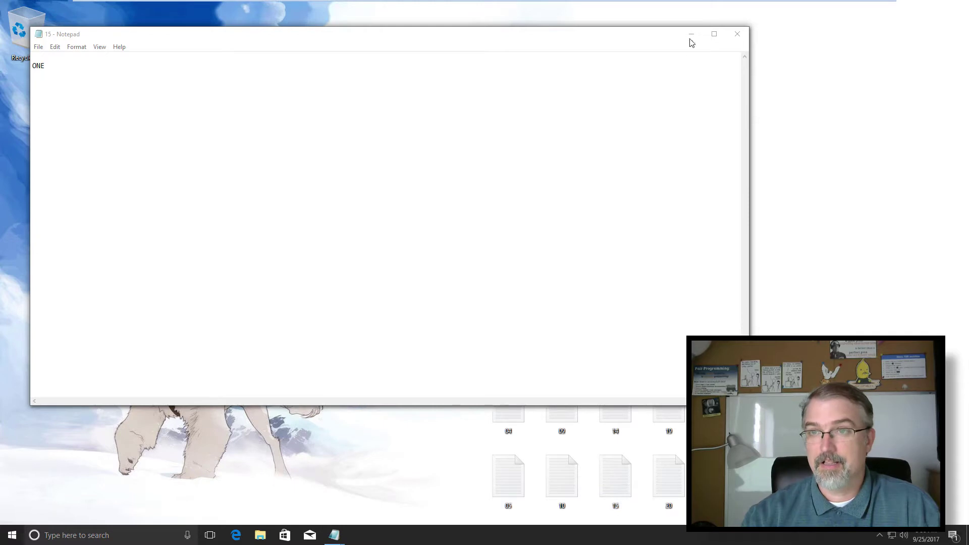
click(737, 35)
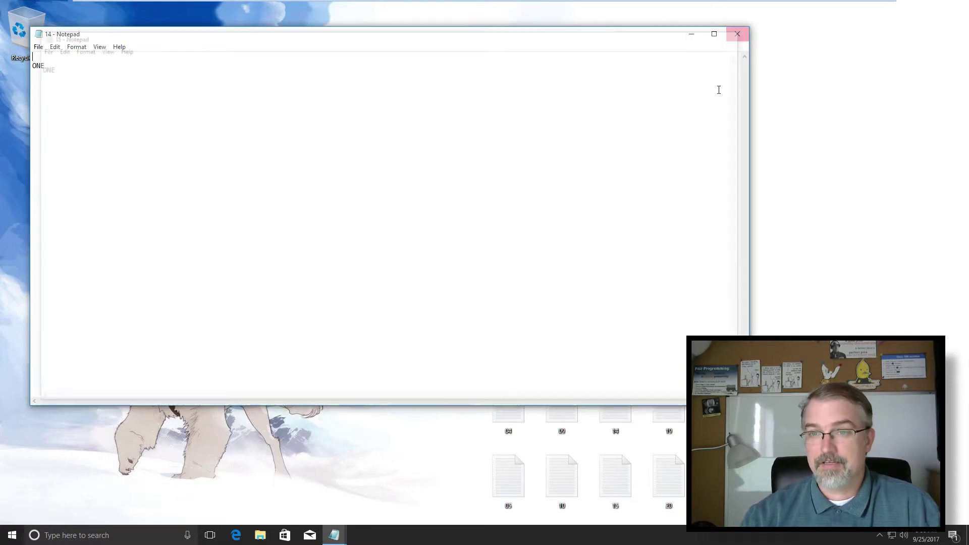
click(738, 36)
click(737, 35)
Step: Open and close files 16, 17, 18, 19 and 20 in Notepad so they appear as recent
double_click(674, 174)
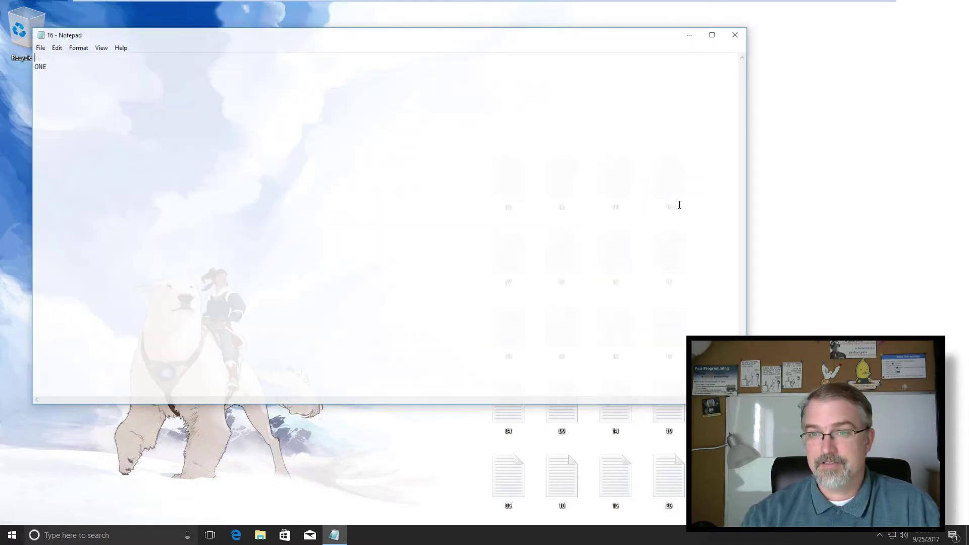
click(737, 34)
double_click(668, 244)
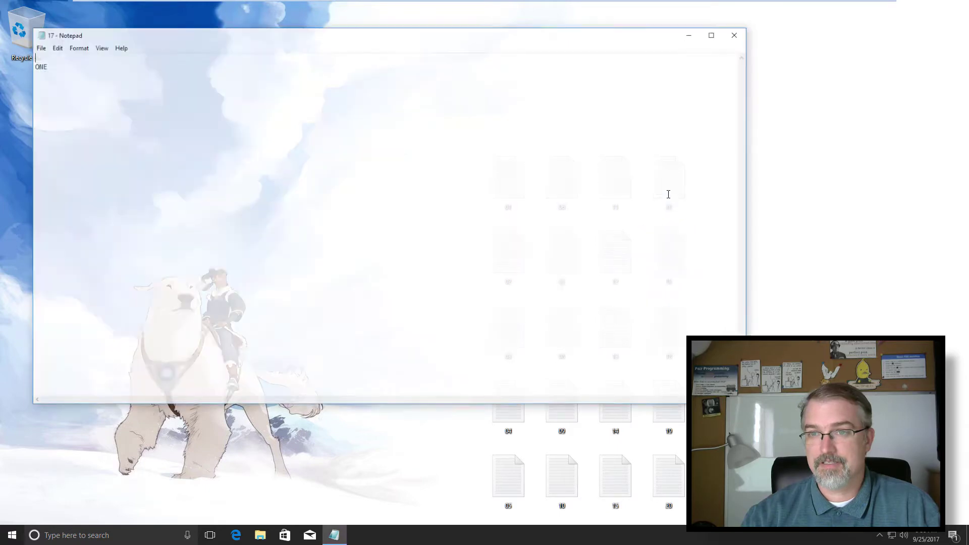
click(744, 35)
double_click(686, 313)
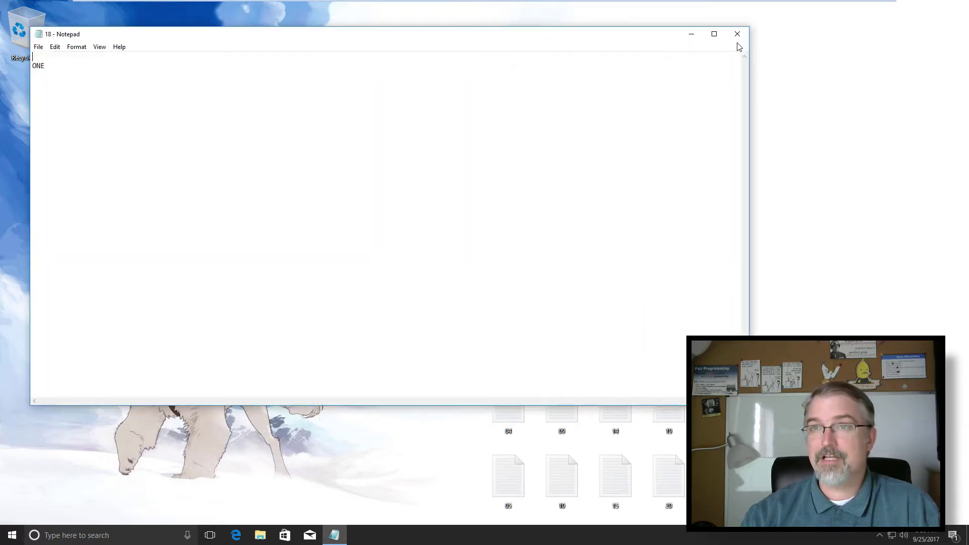
click(733, 35)
double_click(668, 403)
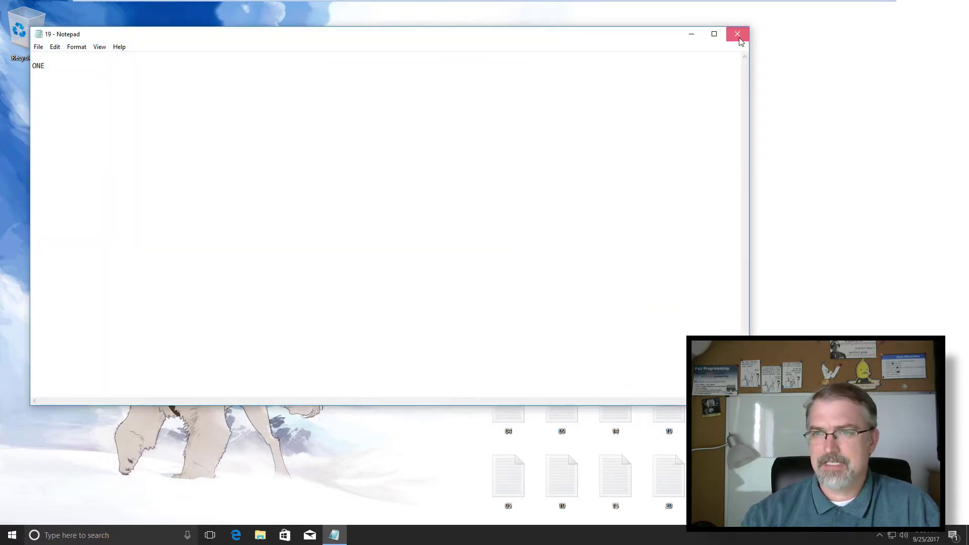
click(737, 34)
double_click(668, 460)
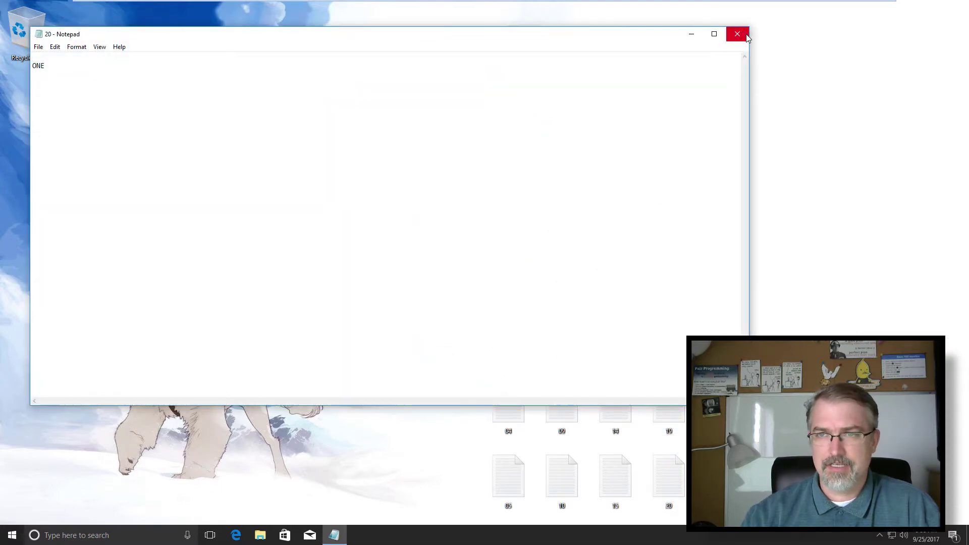
click(736, 34)
right_click(333, 534)
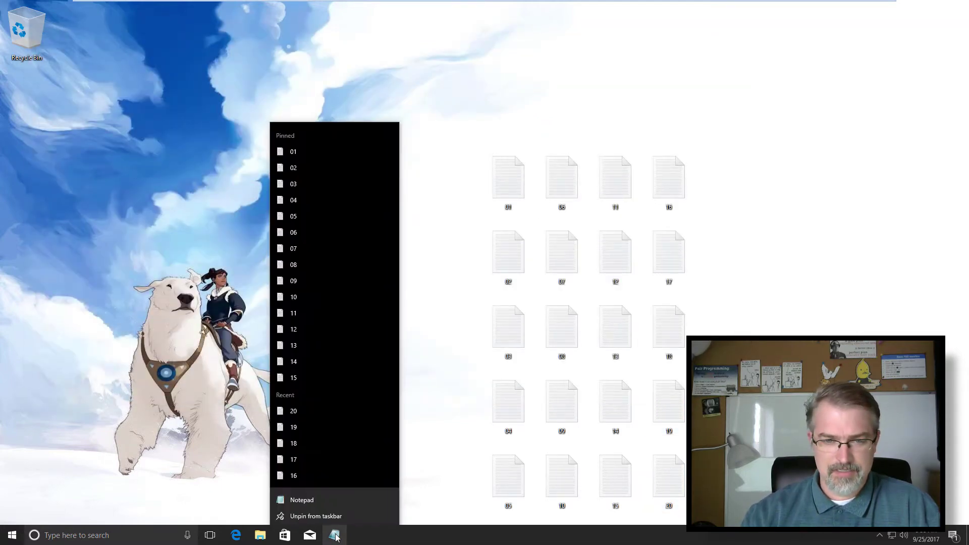